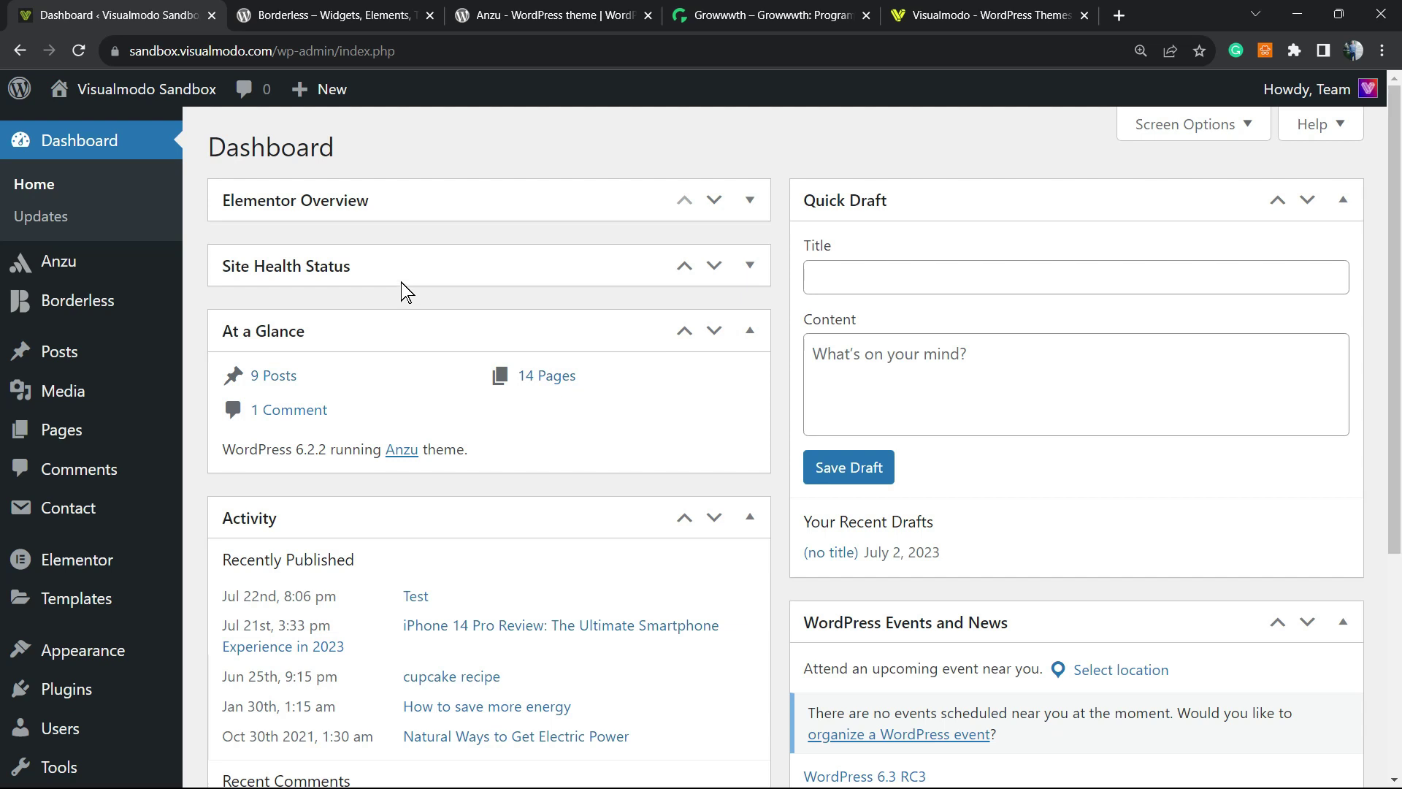
# Check and dismiss the site connection info, then go to Plugins > Add New
pyautogui.click(116, 52)
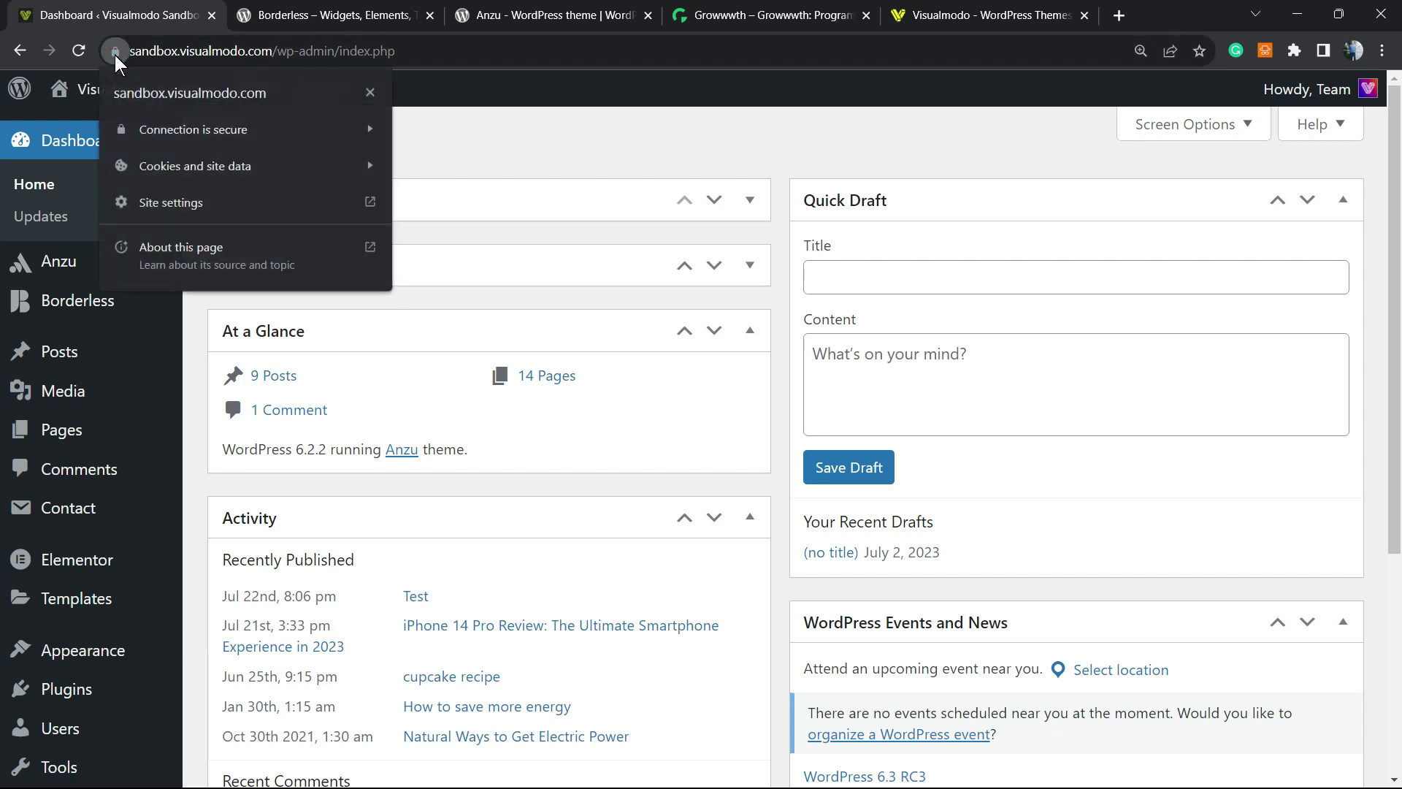
pyautogui.click(512, 153)
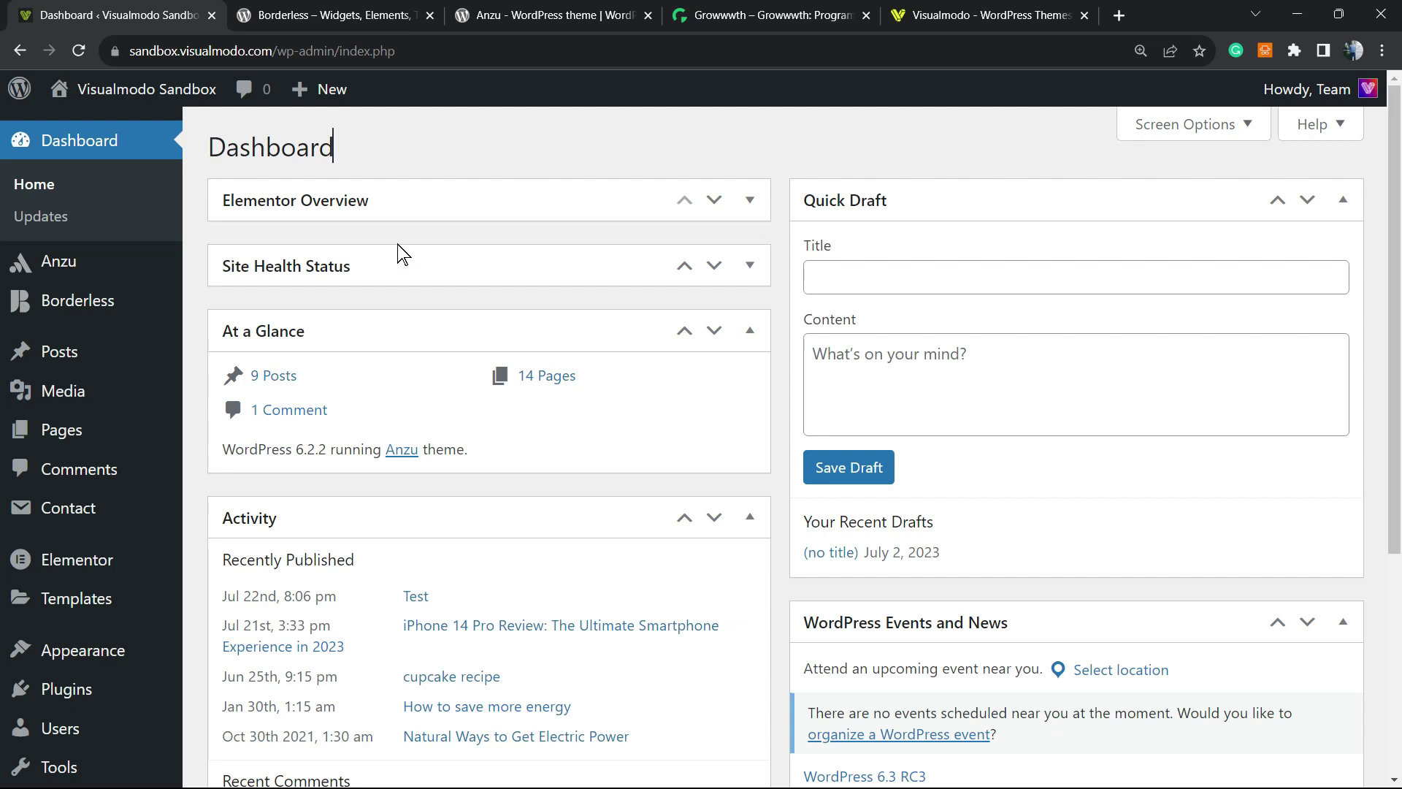
pyautogui.scroll(-3, 122, 482)
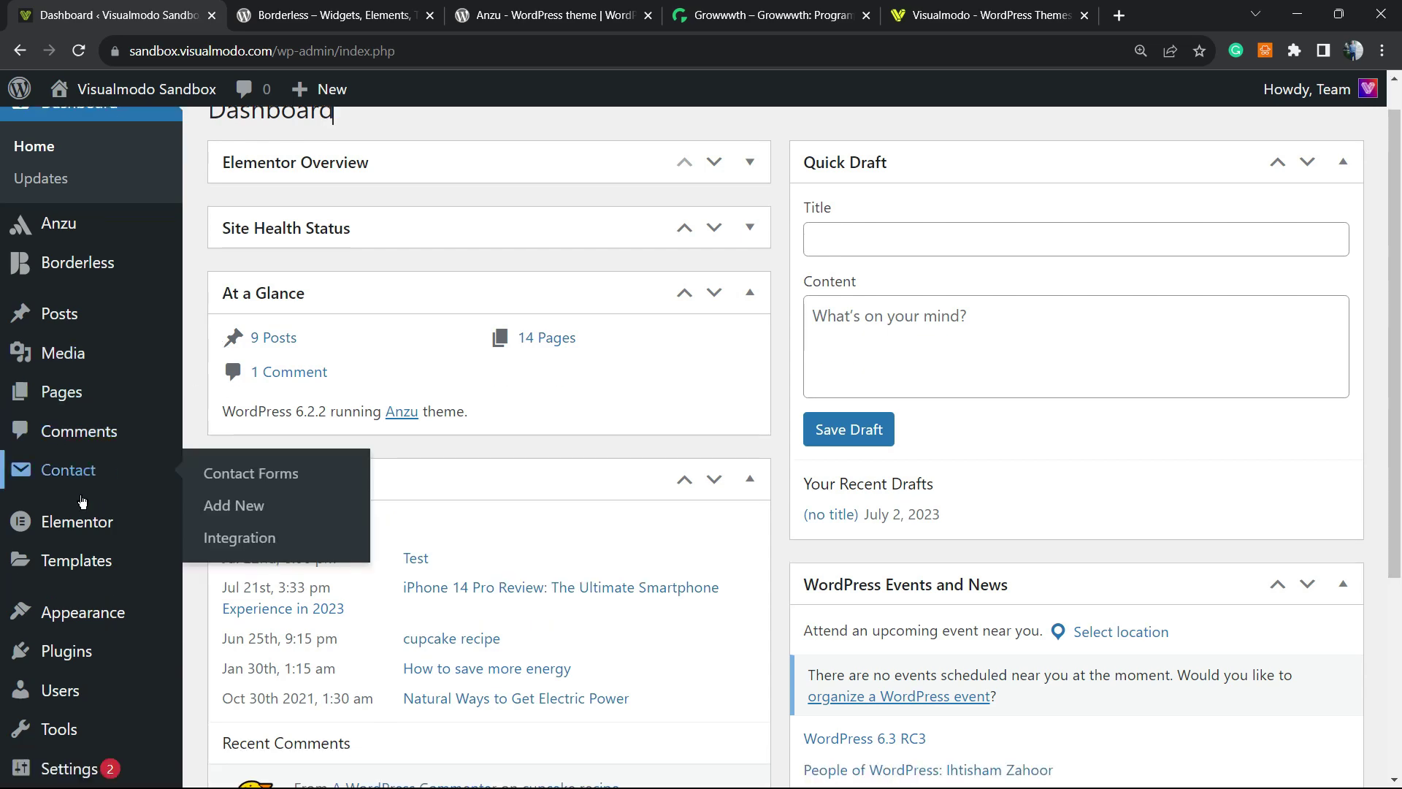
pyautogui.moveTo(121, 482)
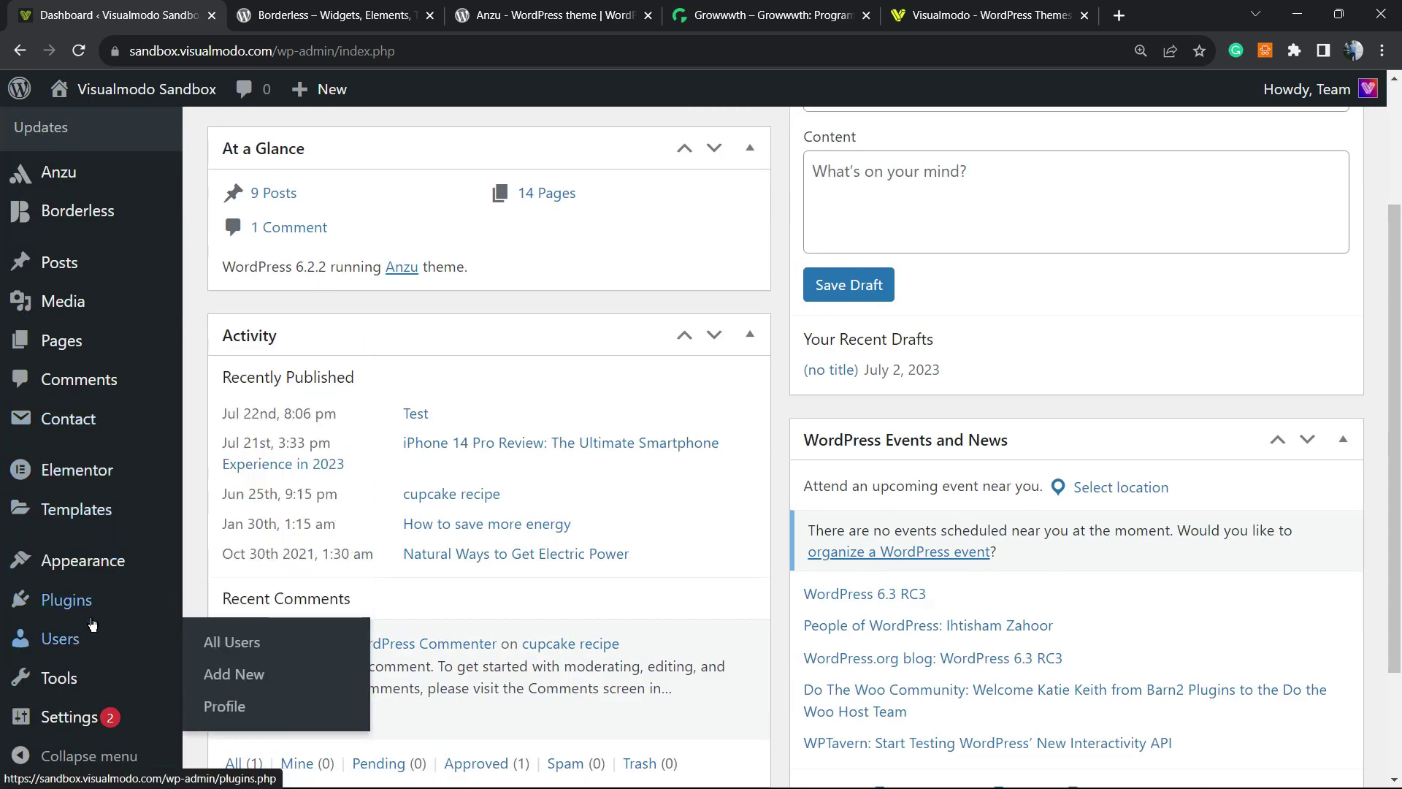
pyautogui.moveTo(104, 615)
pyautogui.click(275, 637)
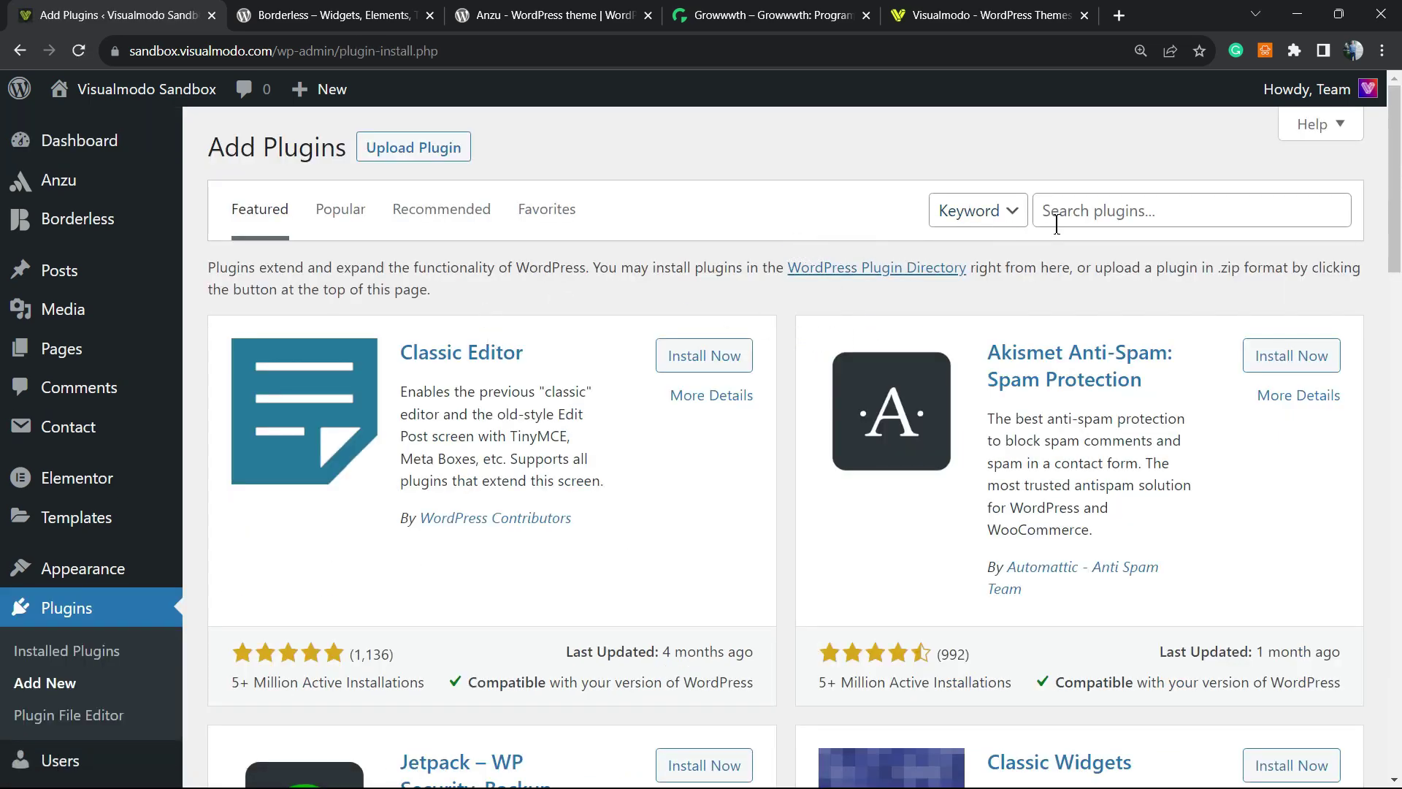
# Search for OMGF, then install and activate the OMGF | GDPR/DSGVO Compliant, Faster Google Fonts plugin
pyautogui.click(1100, 211)
pyautogui.write('OMGF')
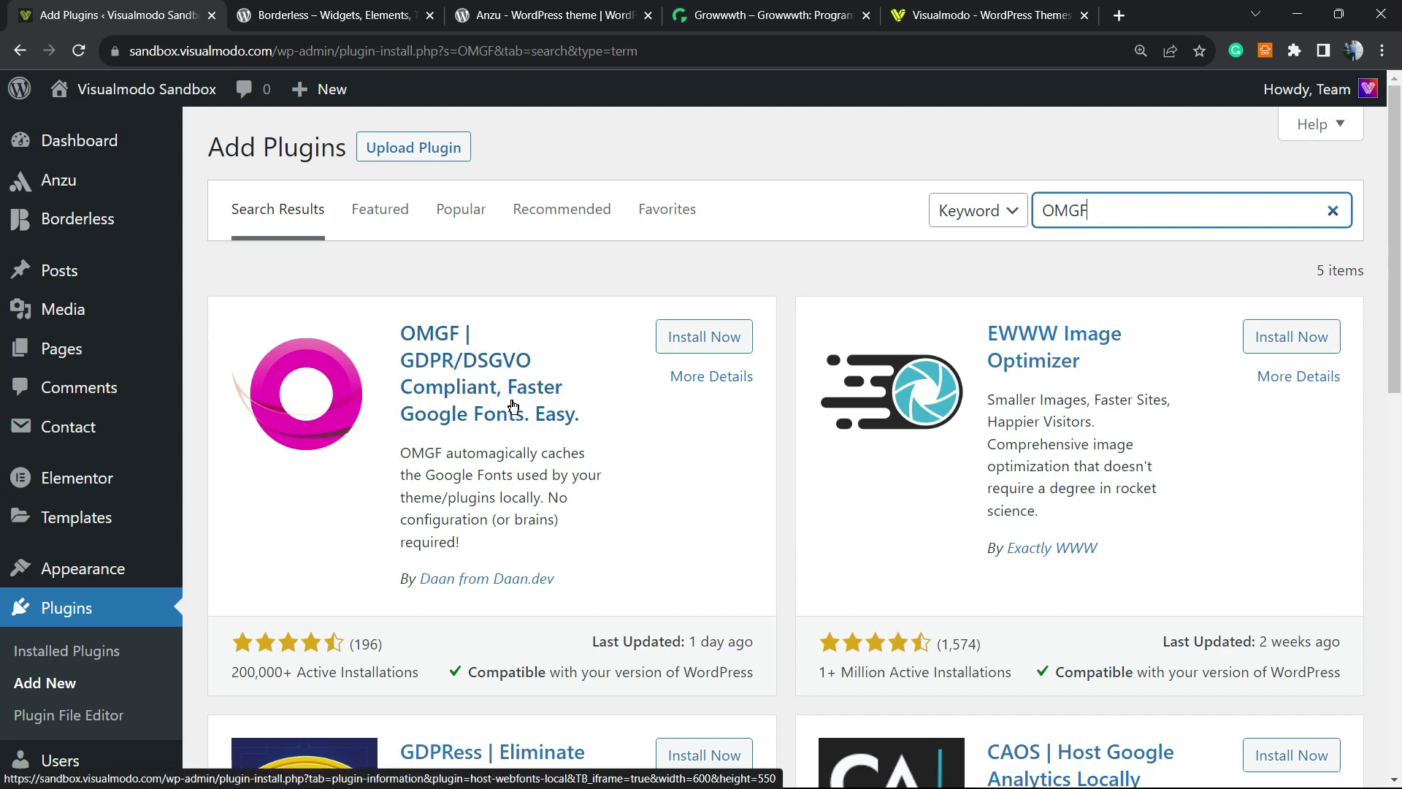
pyautogui.click(690, 344)
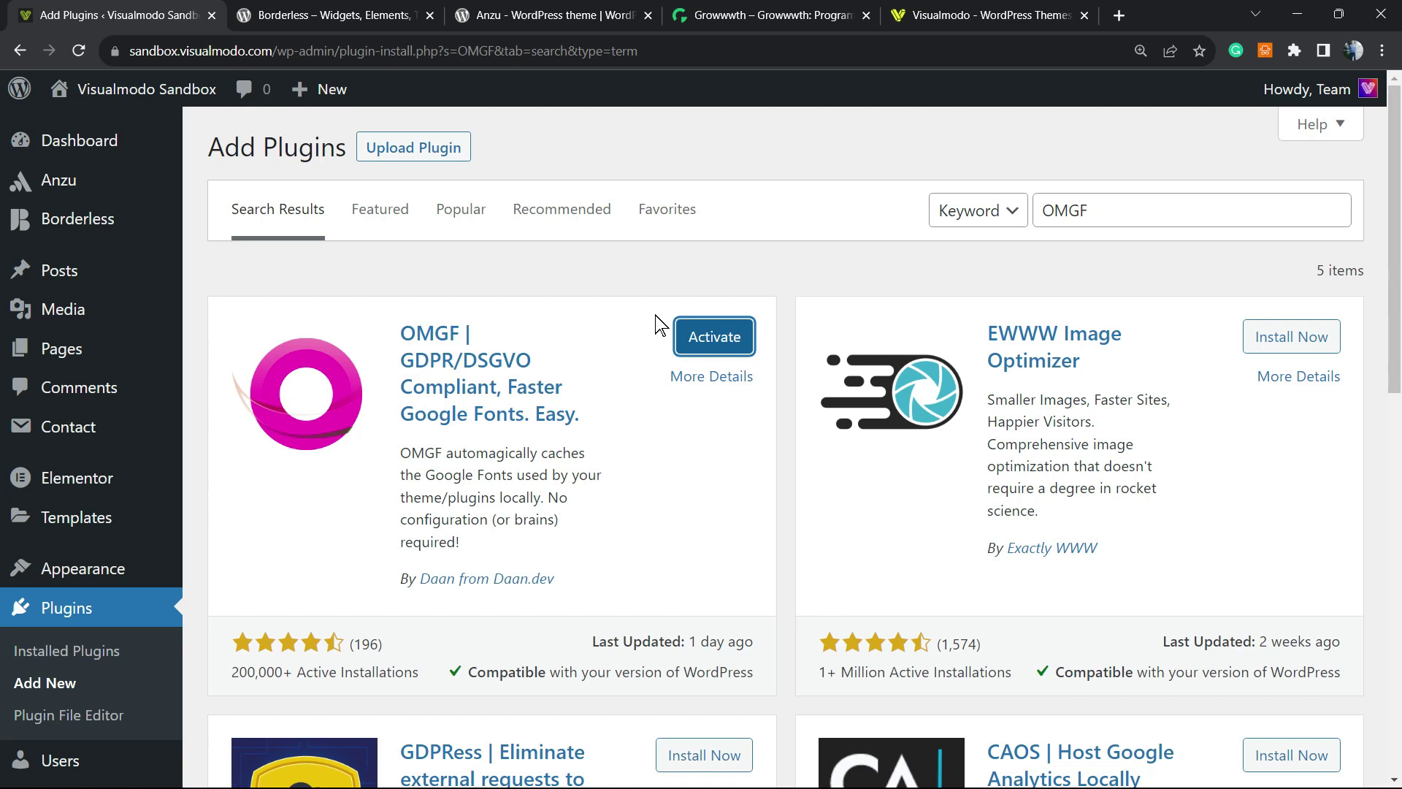
pyautogui.click(712, 338)
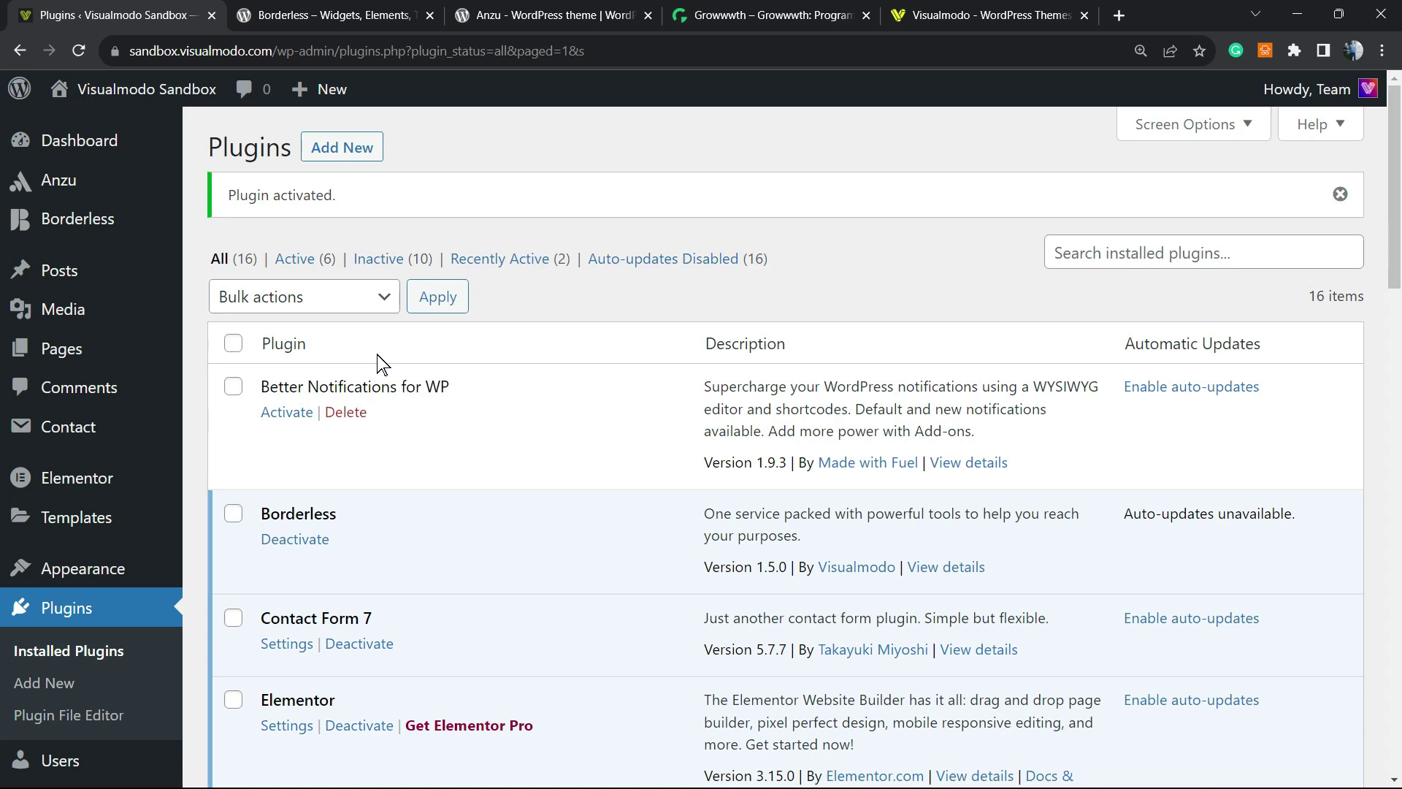
# Open Settings > Optimize Google Fonts for the newly activated OMGF plugin
pyautogui.scroll(-2, 282, 402)
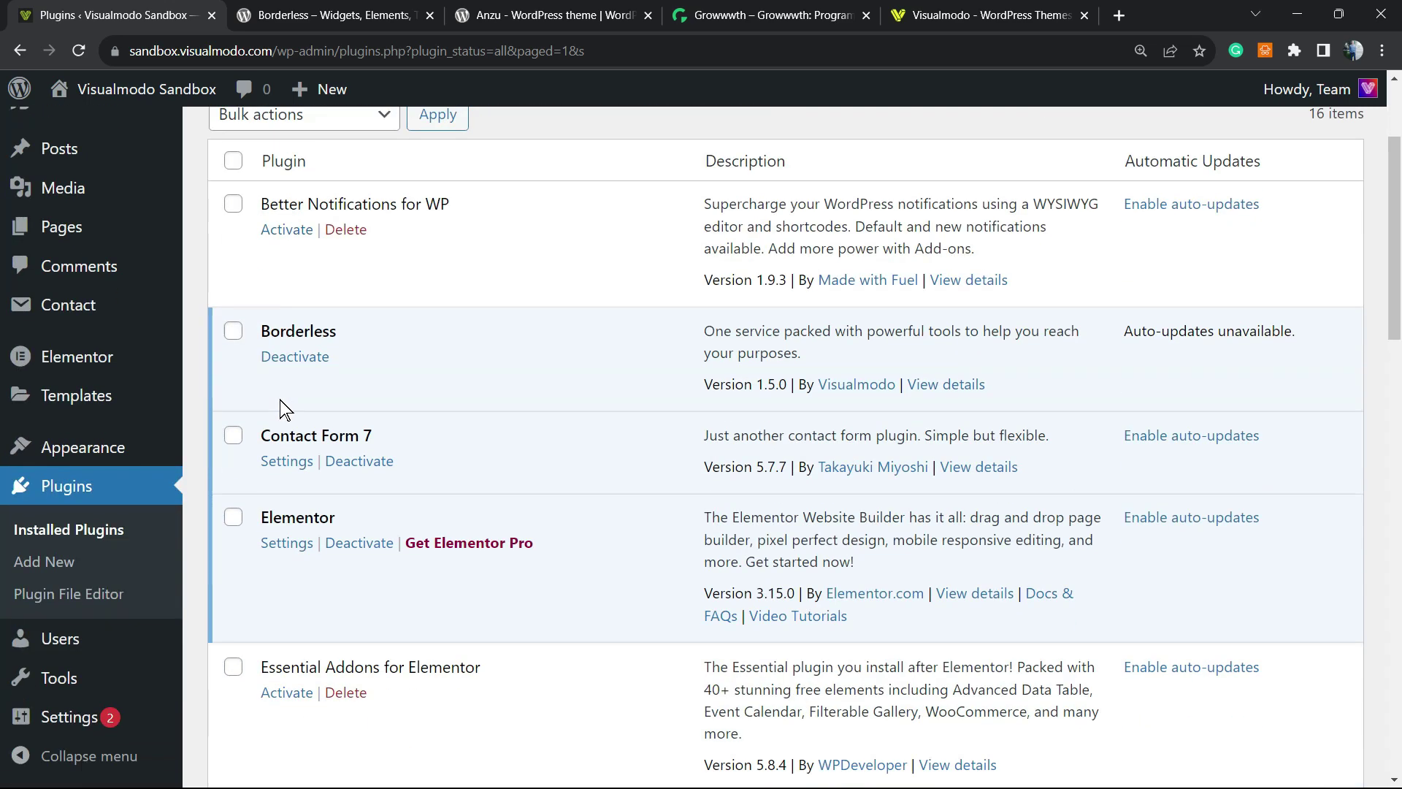
pyautogui.scroll(2, 25, 588)
pyautogui.scroll(-5, 25, 582)
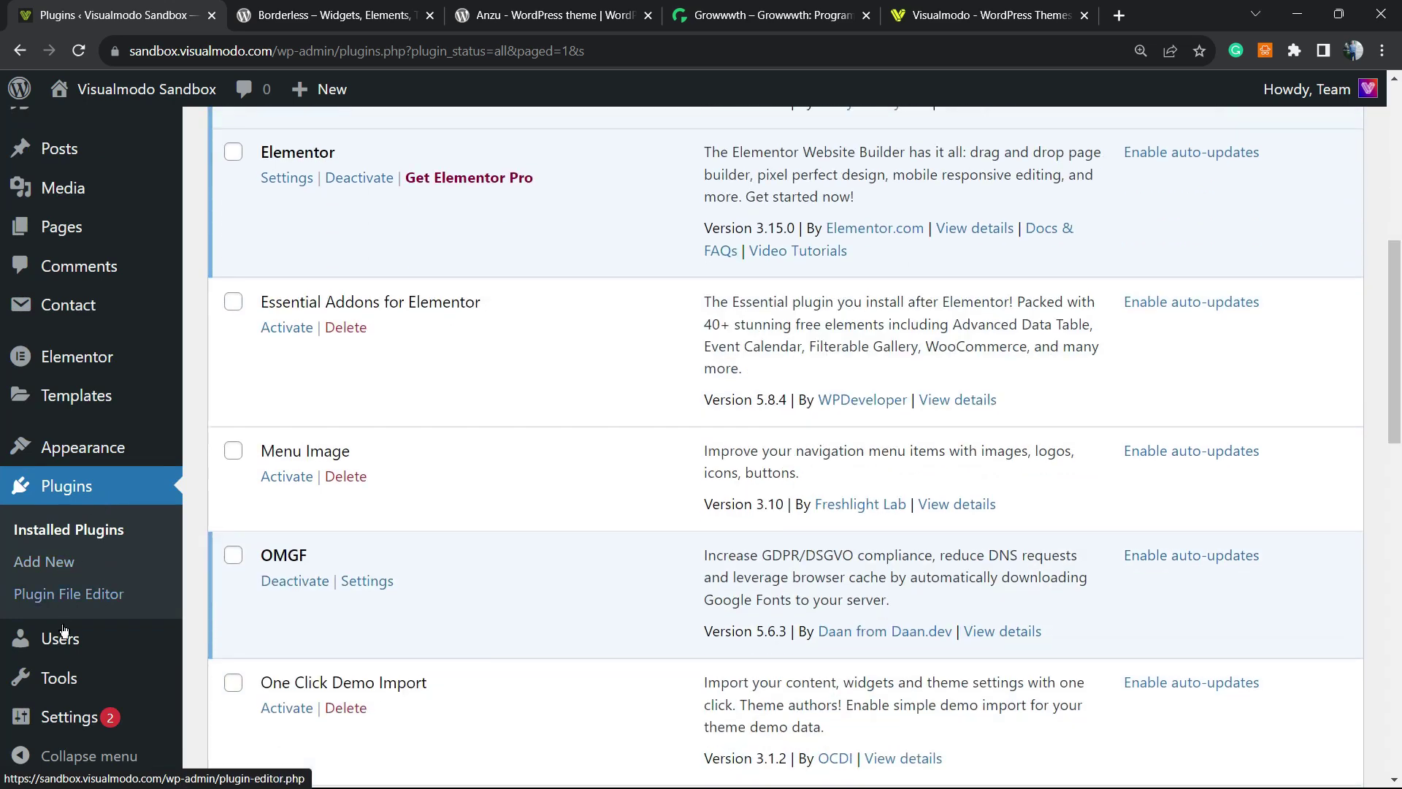
pyautogui.moveTo(82, 714)
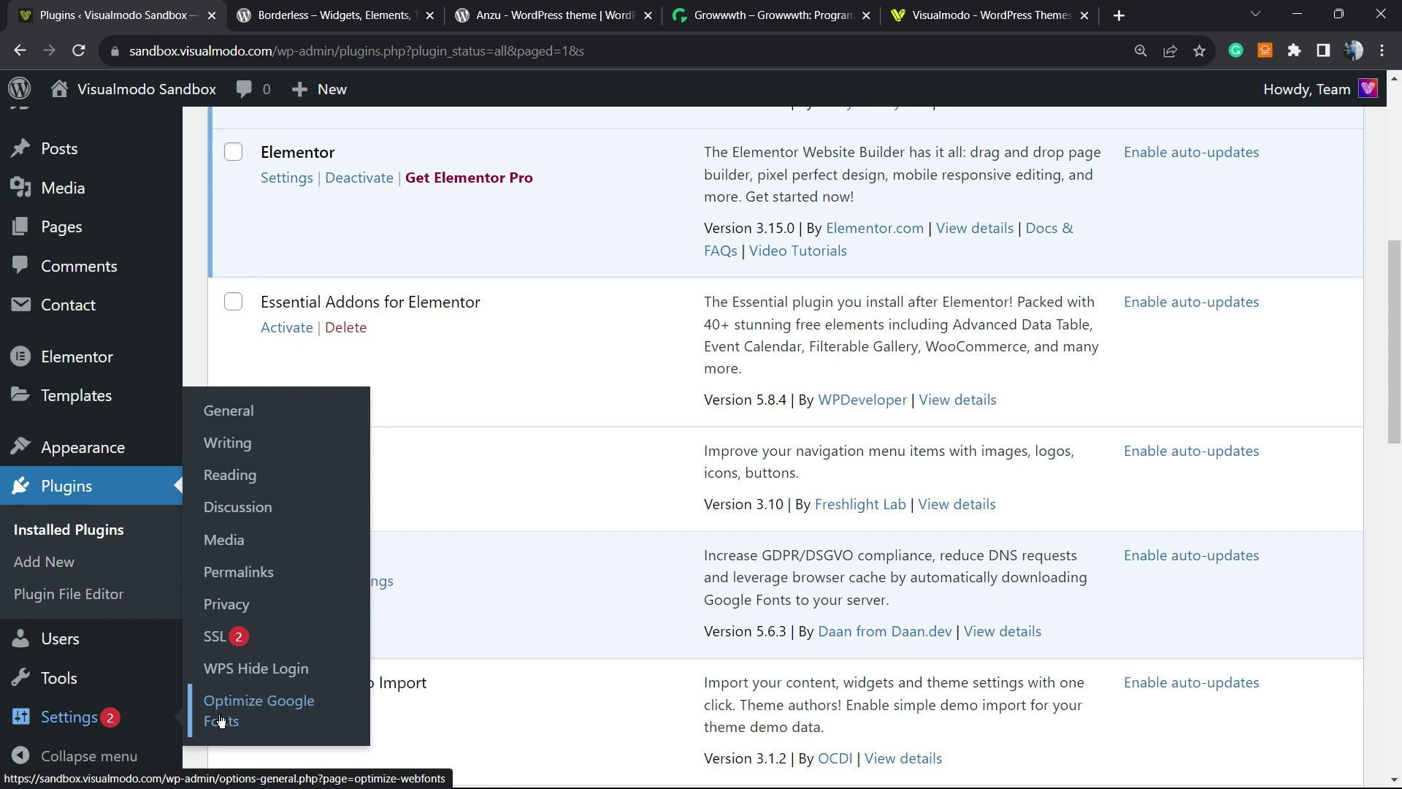
pyautogui.click(284, 712)
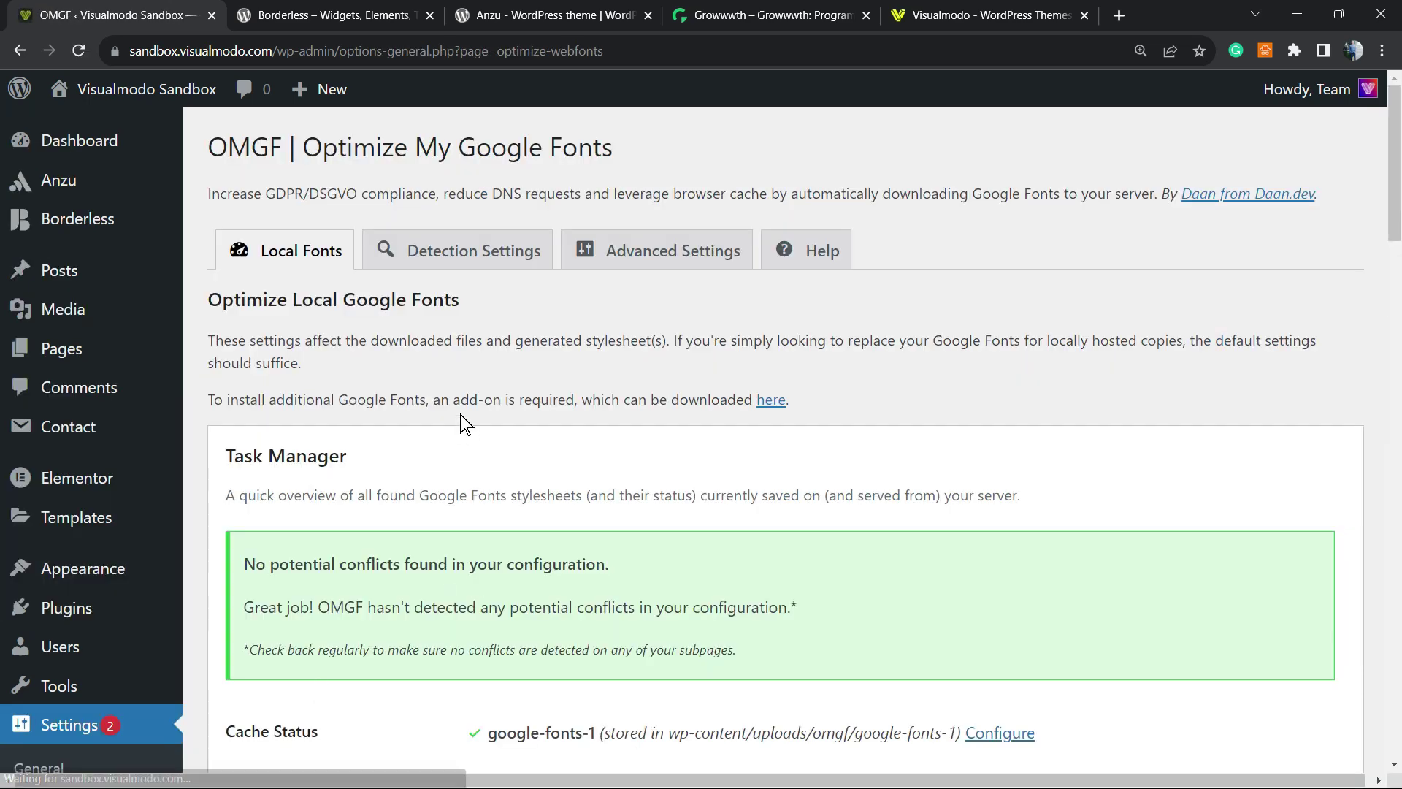
# Highlight the Task Manager's no-conflicts message on the Local Fonts tab
pyautogui.scroll(-2, 466, 423)
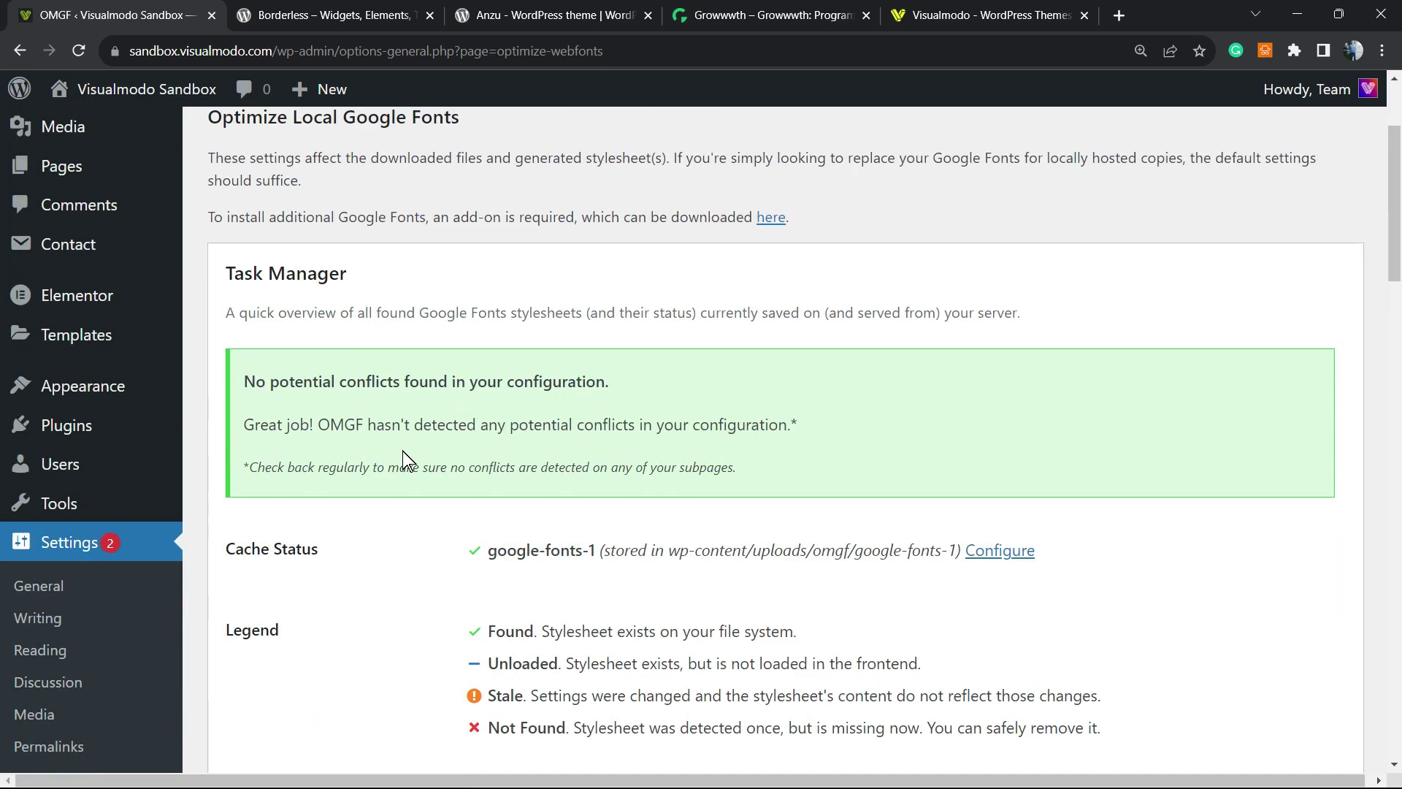
pyautogui.doubleClick(254, 376)
pyautogui.tripleClick(312, 379)
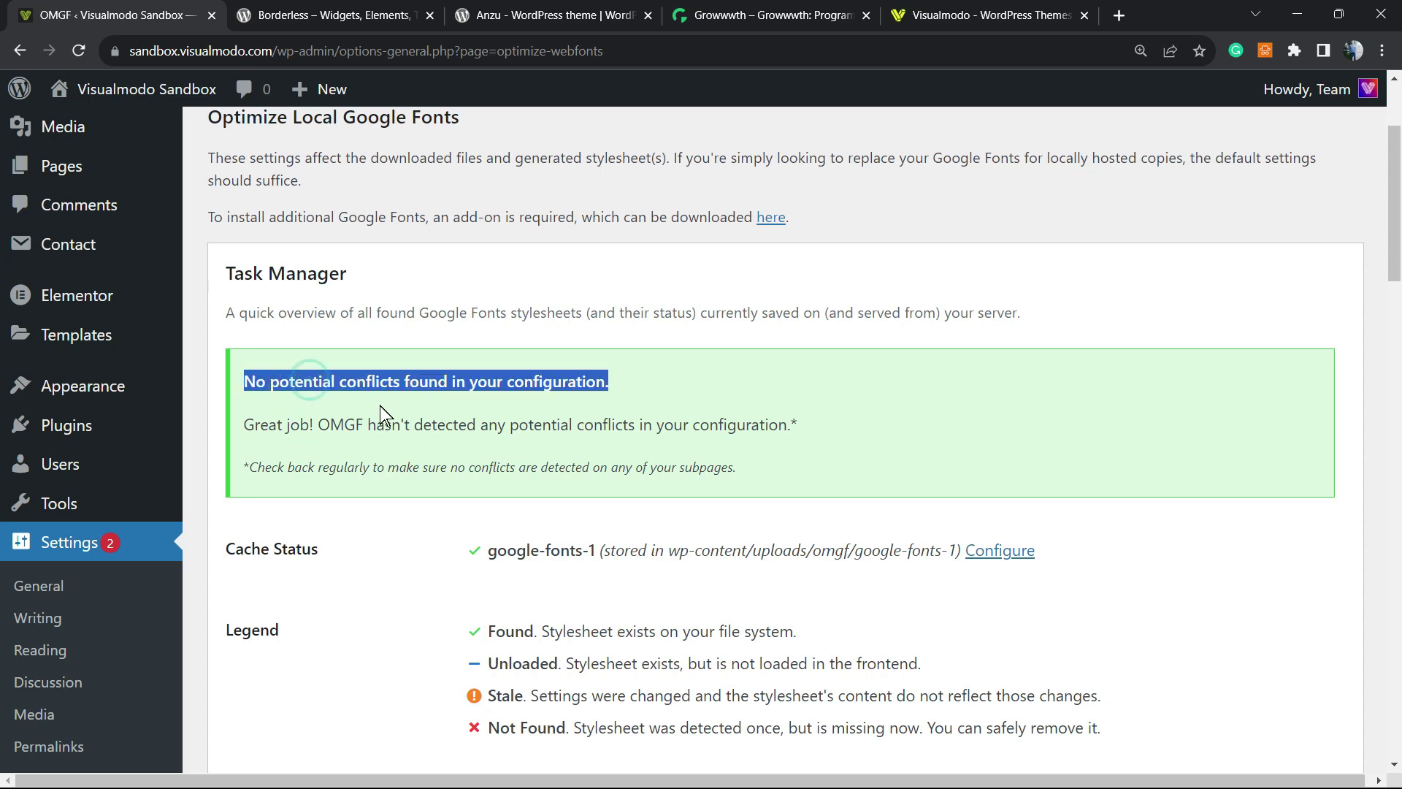
# Keep the Font-Display Option set to Swap (recommended)
pyautogui.scroll(-1, 379, 405)
pyautogui.scroll(1, 379, 405)
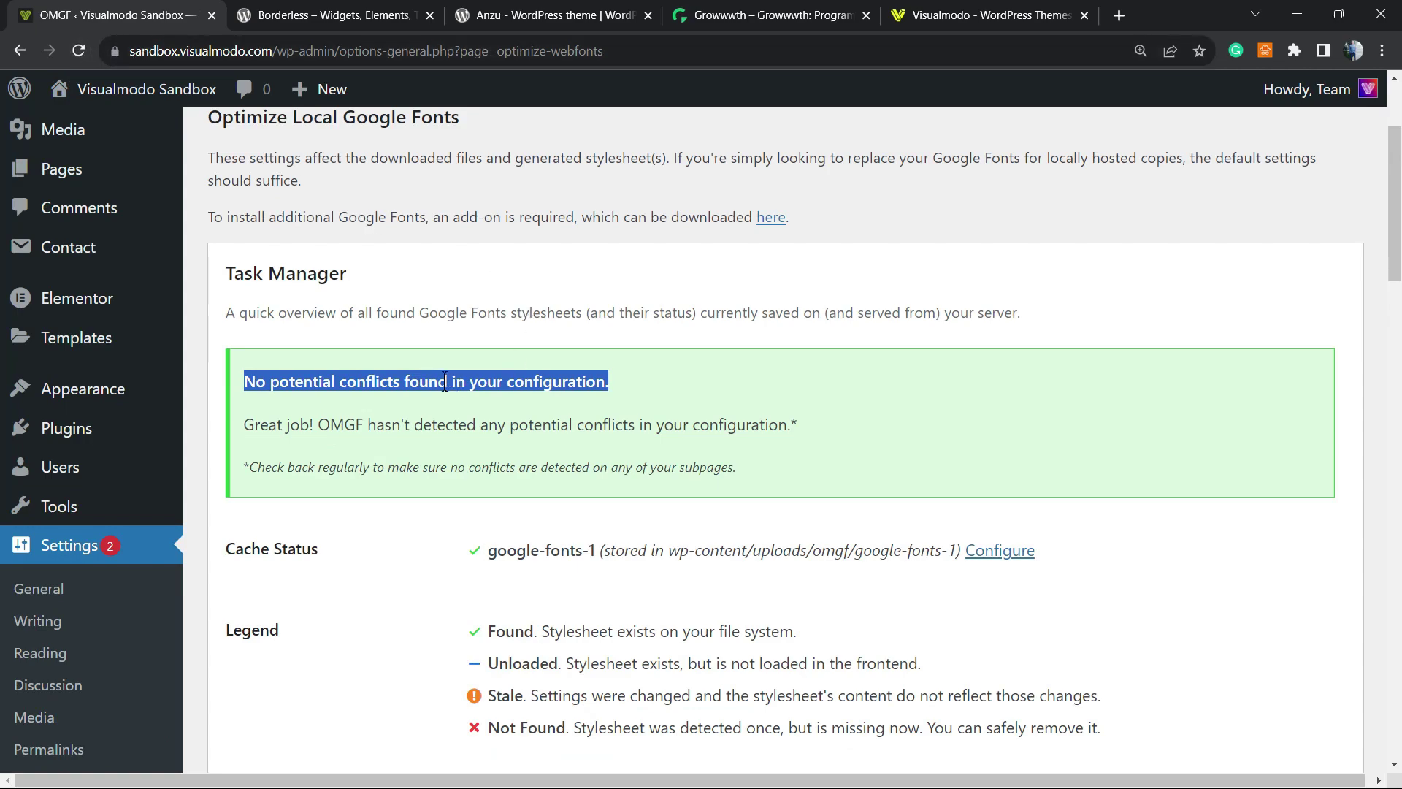
pyautogui.scroll(-2, 438, 392)
pyautogui.scroll(-2, 436, 392)
pyautogui.scroll(-2, 383, 376)
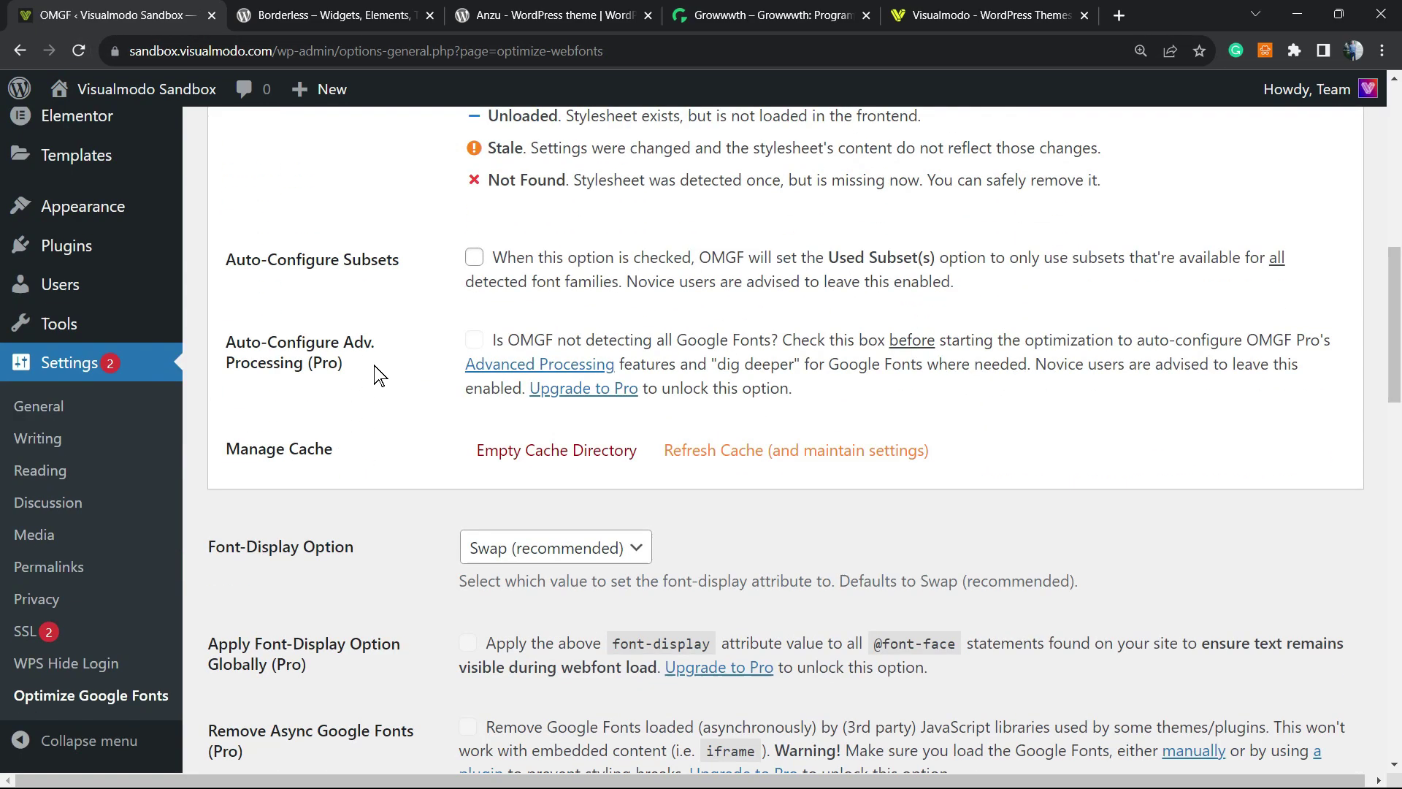
pyautogui.scroll(-2, 307, 360)
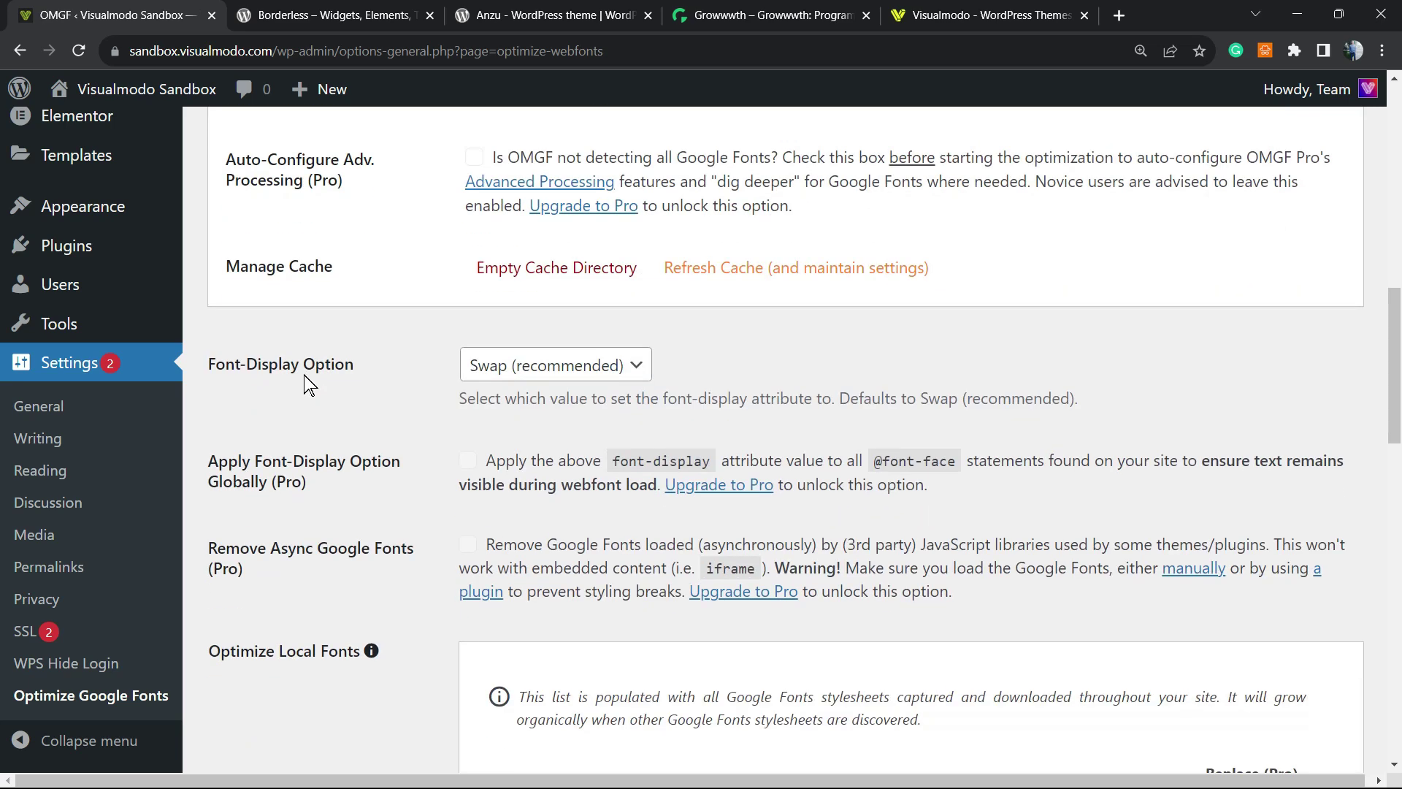
pyautogui.tripleClick(274, 363)
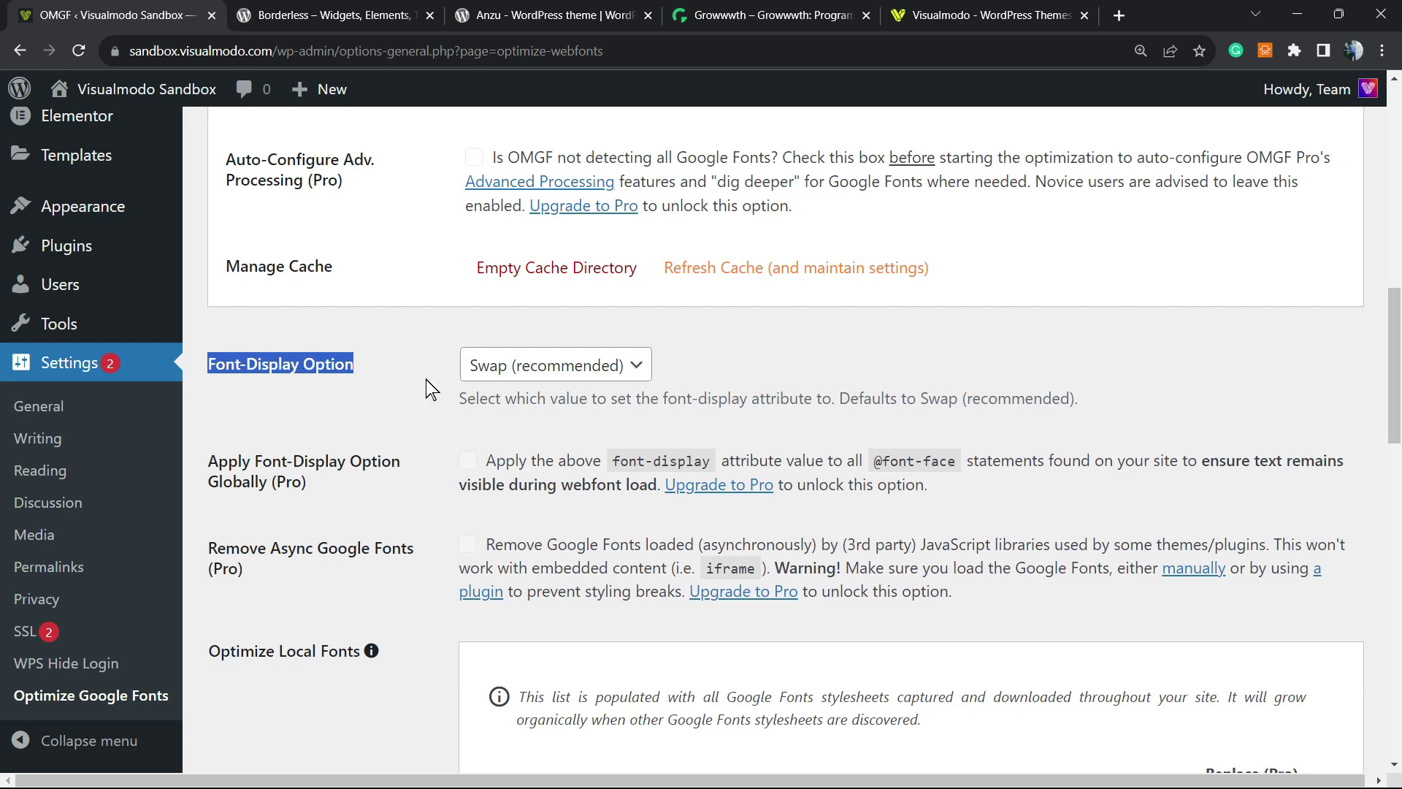
pyautogui.click(570, 367)
pyautogui.click(531, 393)
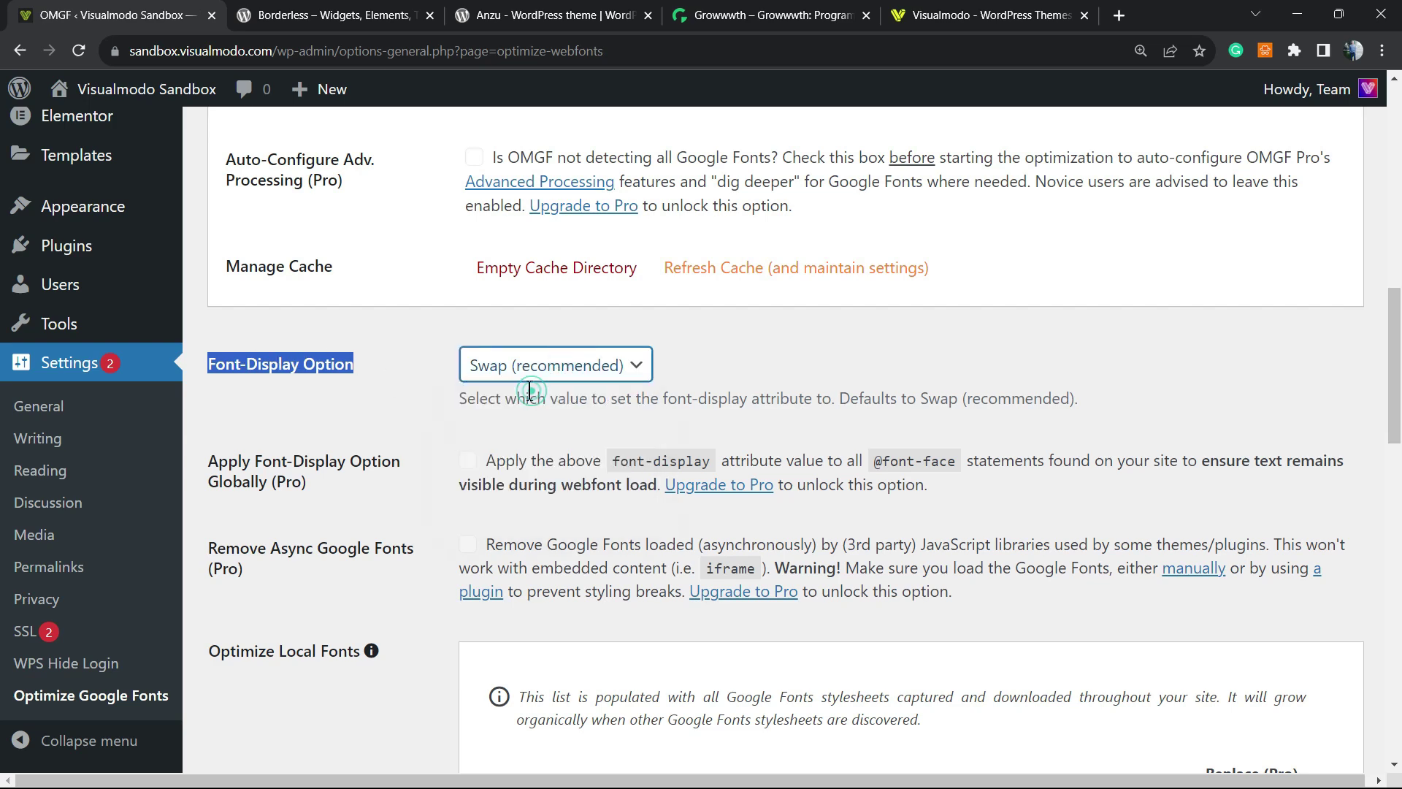
# Review the Roboto, Roboto Slab and Work Sans rows and tick Load Early for Roboto italic 100
pyautogui.scroll(-5, 539, 375)
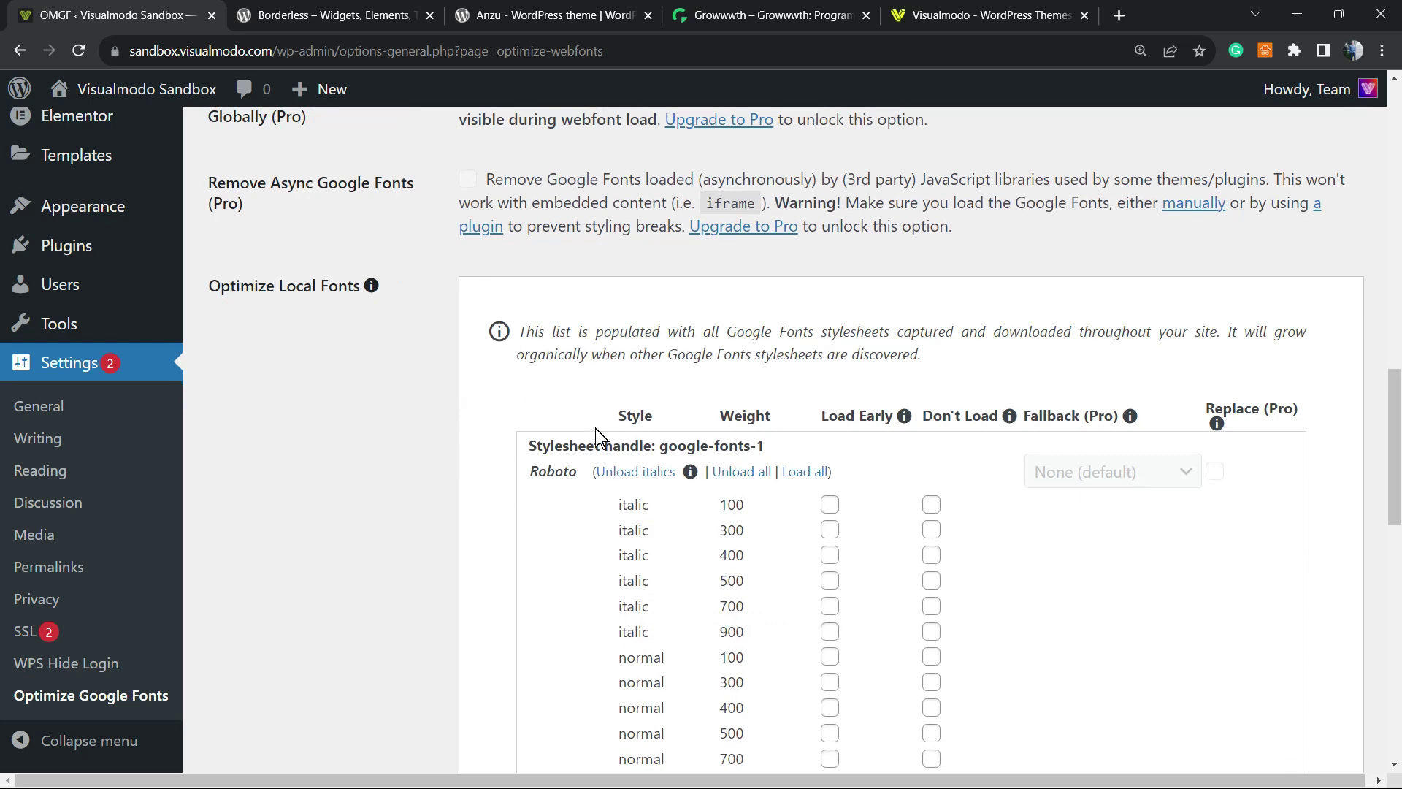
pyautogui.scroll(-3, 596, 430)
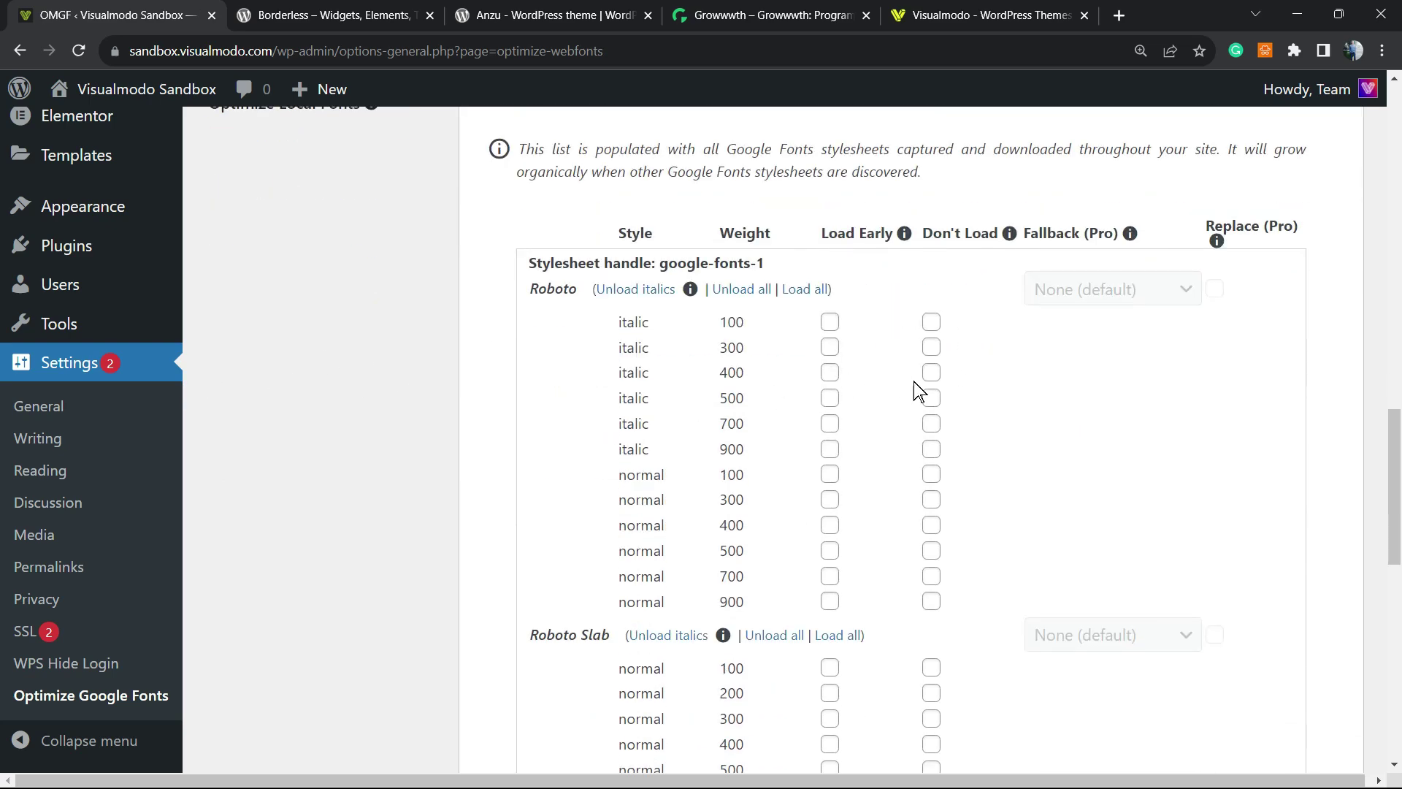
pyautogui.scroll(-3, 857, 458)
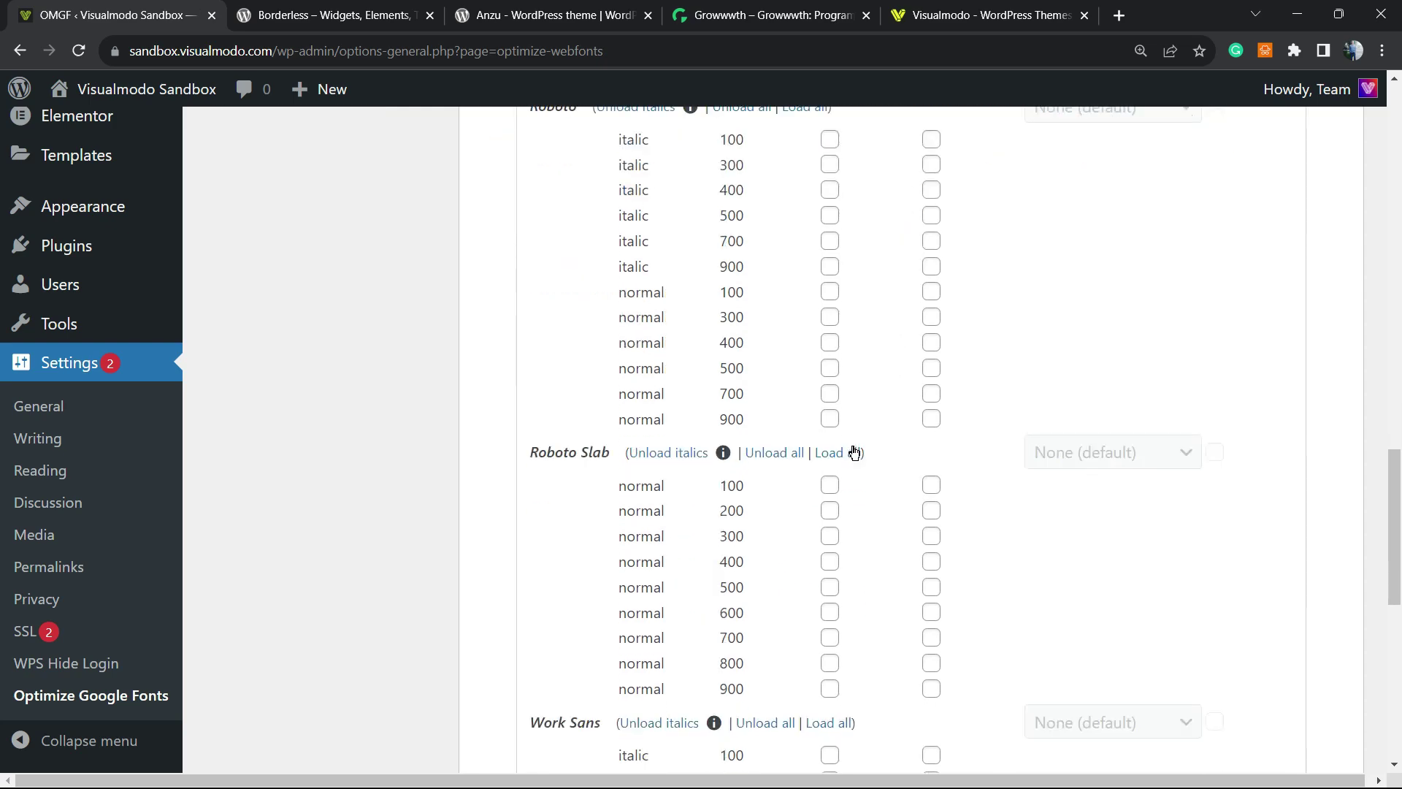
pyautogui.scroll(3, 854, 453)
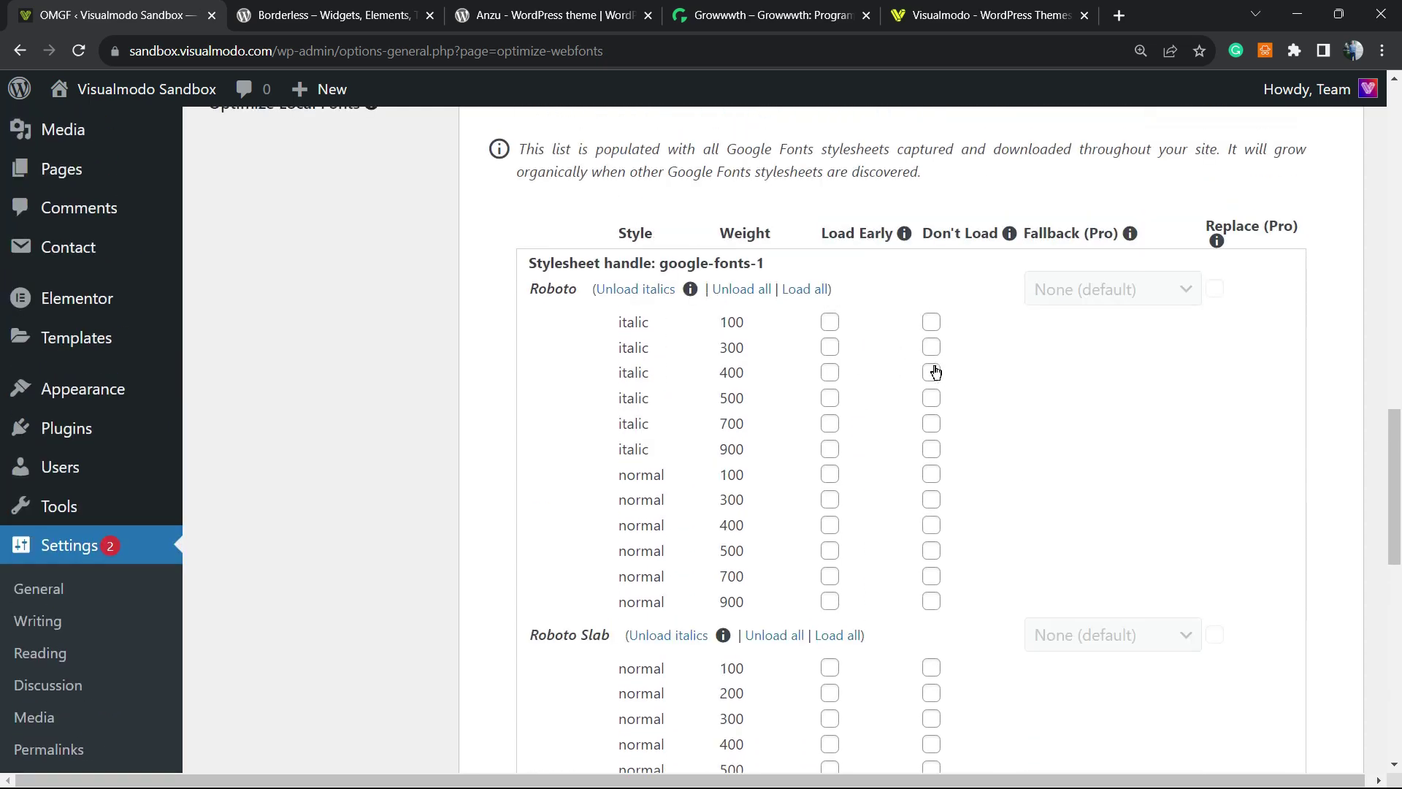
pyautogui.scroll(-4, 939, 416)
pyautogui.scroll(4, 857, 426)
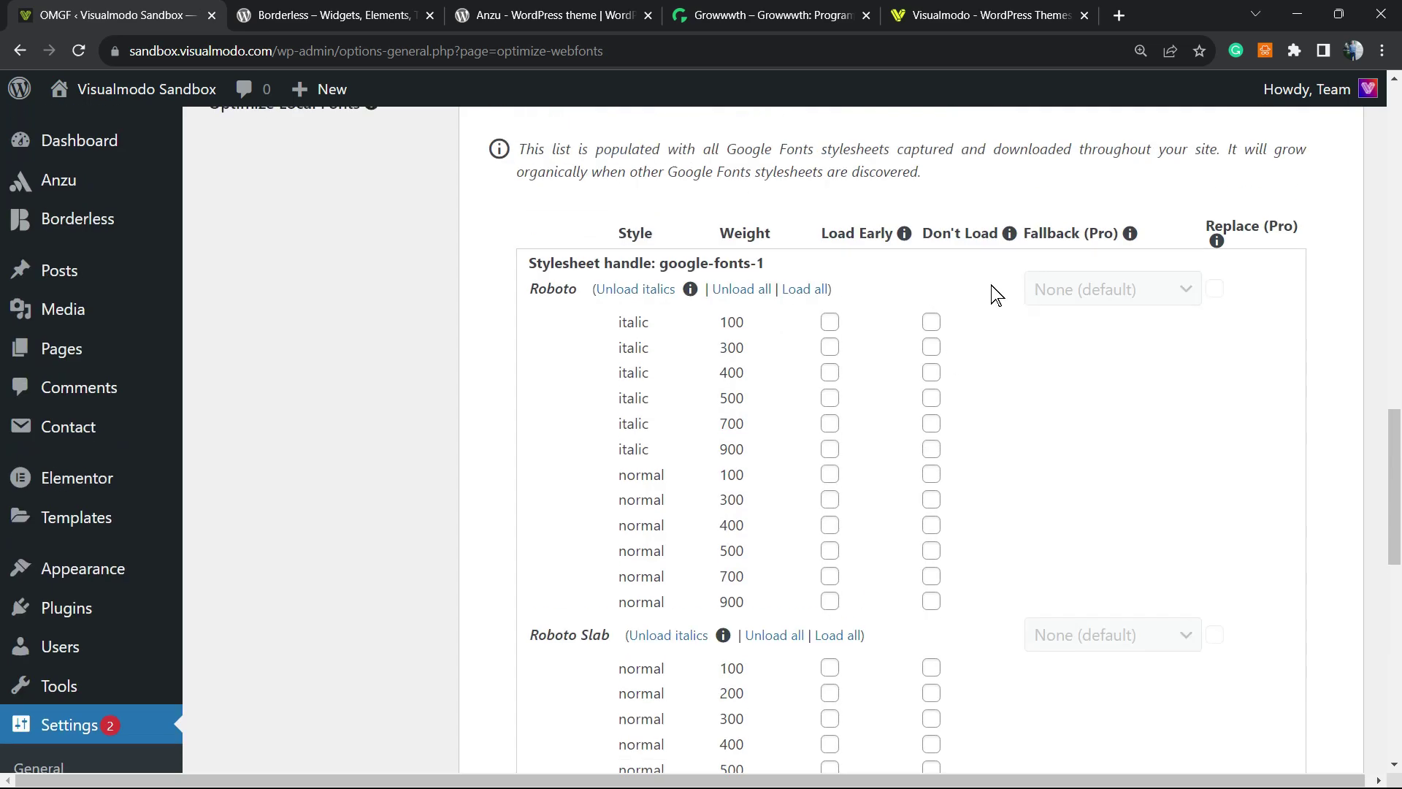
pyautogui.scroll(-9, 908, 351)
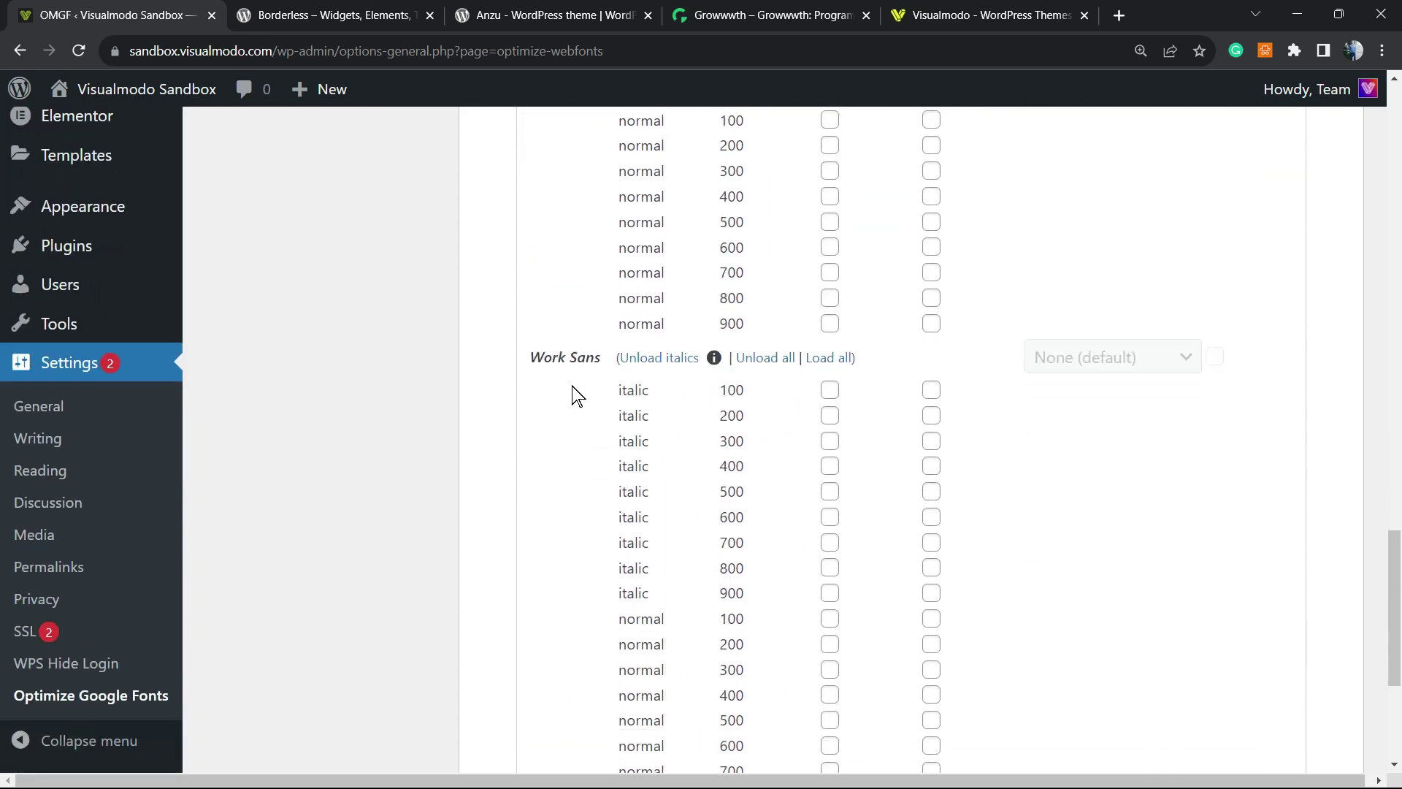
pyautogui.scroll(-5, 576, 397)
pyautogui.scroll(14, 573, 398)
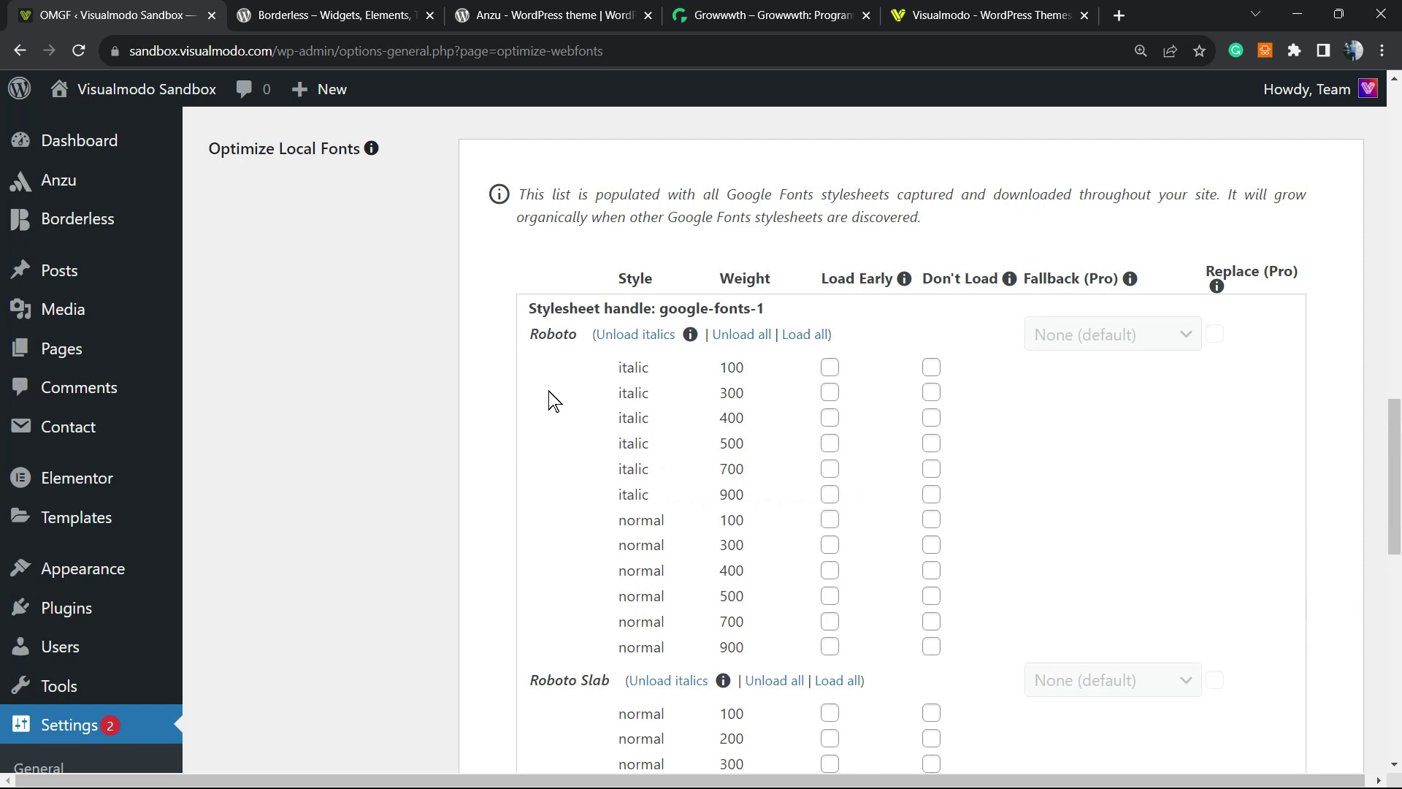
pyautogui.scroll(-3, 588, 413)
pyautogui.scroll(5, 581, 409)
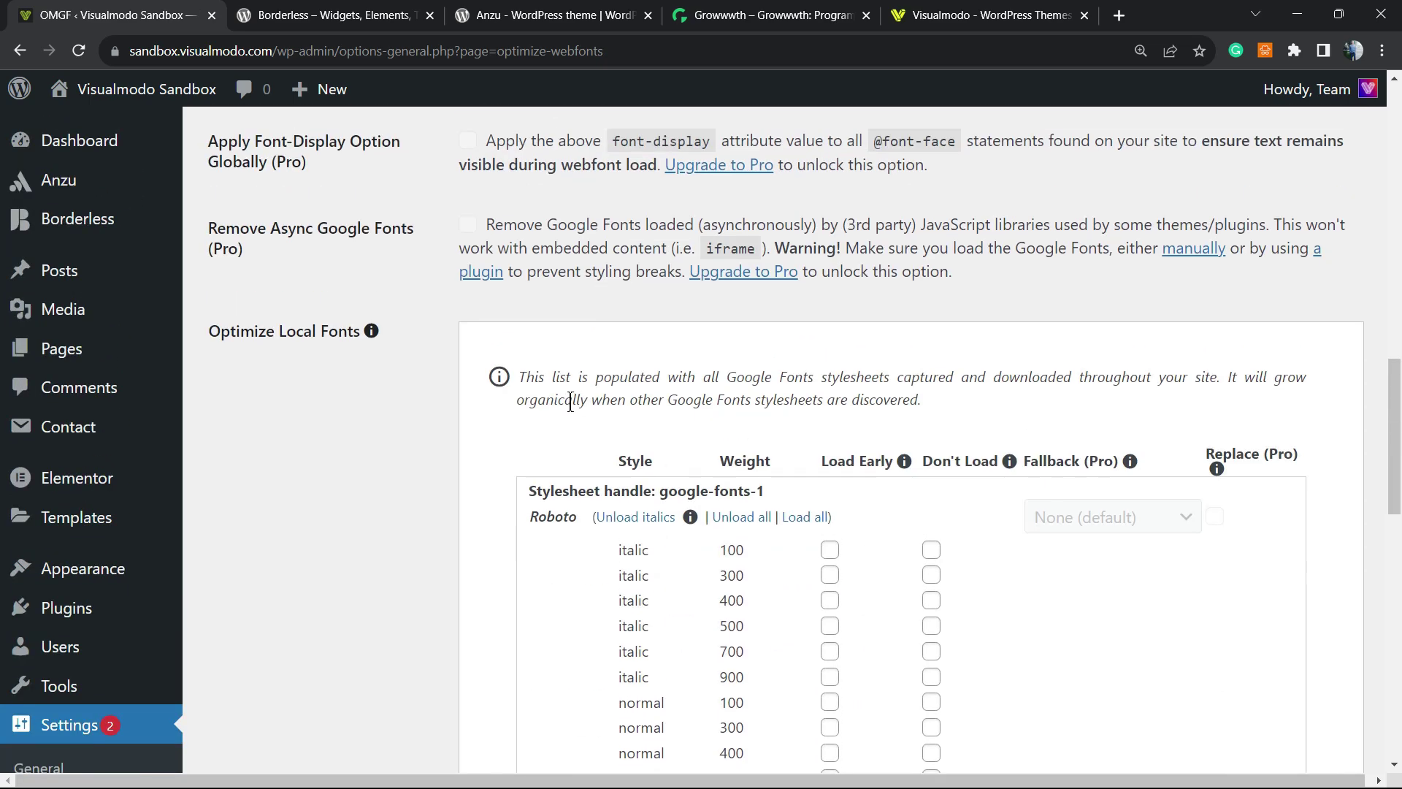
pyautogui.scroll(-5, 569, 409)
pyautogui.scroll(-2, 565, 402)
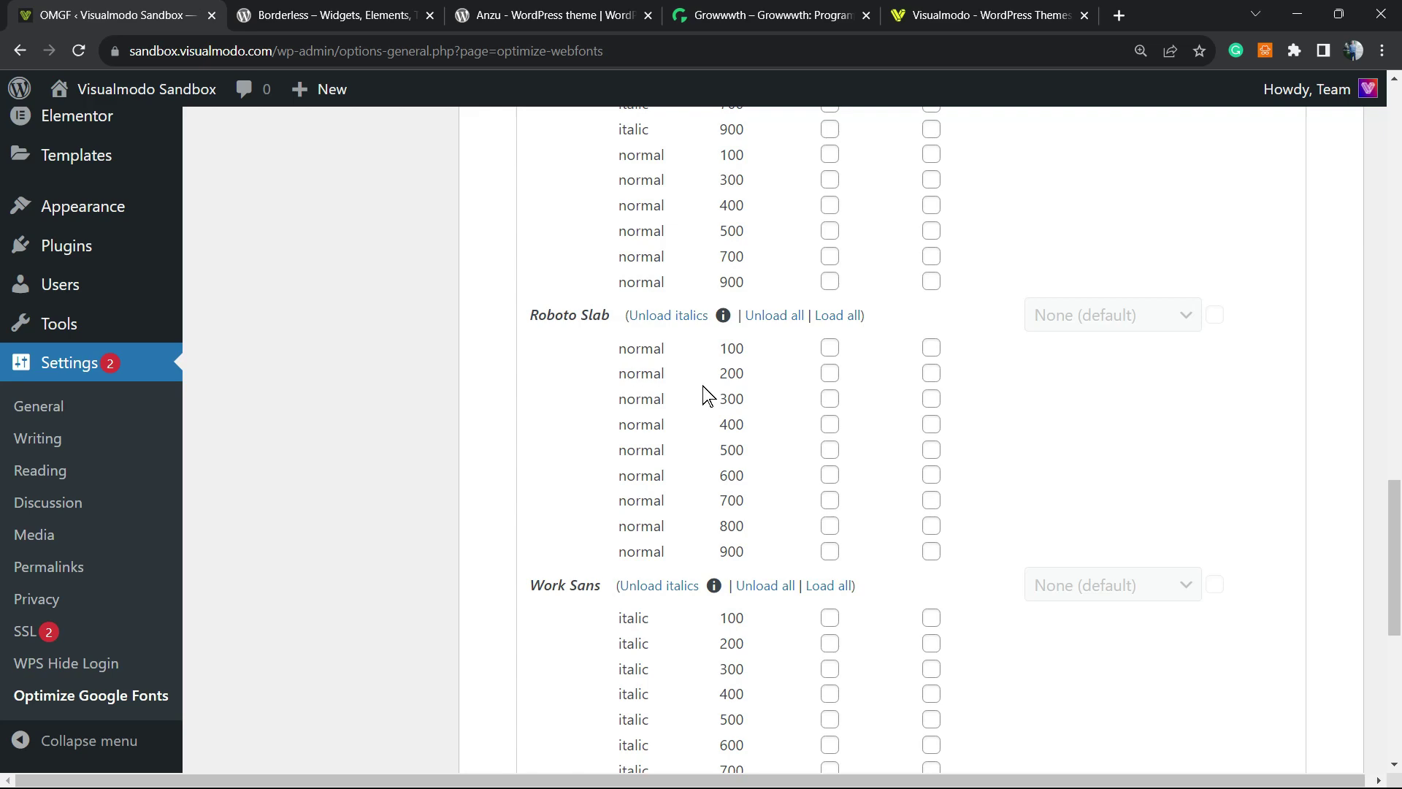
pyautogui.scroll(6, 702, 395)
pyautogui.scroll(-5, 677, 403)
pyautogui.scroll(2, 668, 402)
pyautogui.click(830, 368)
# Tick Load Early for Roboto italic 300, 400, 500 and Roboto Slab normal 400 and 300
pyautogui.click(829, 392)
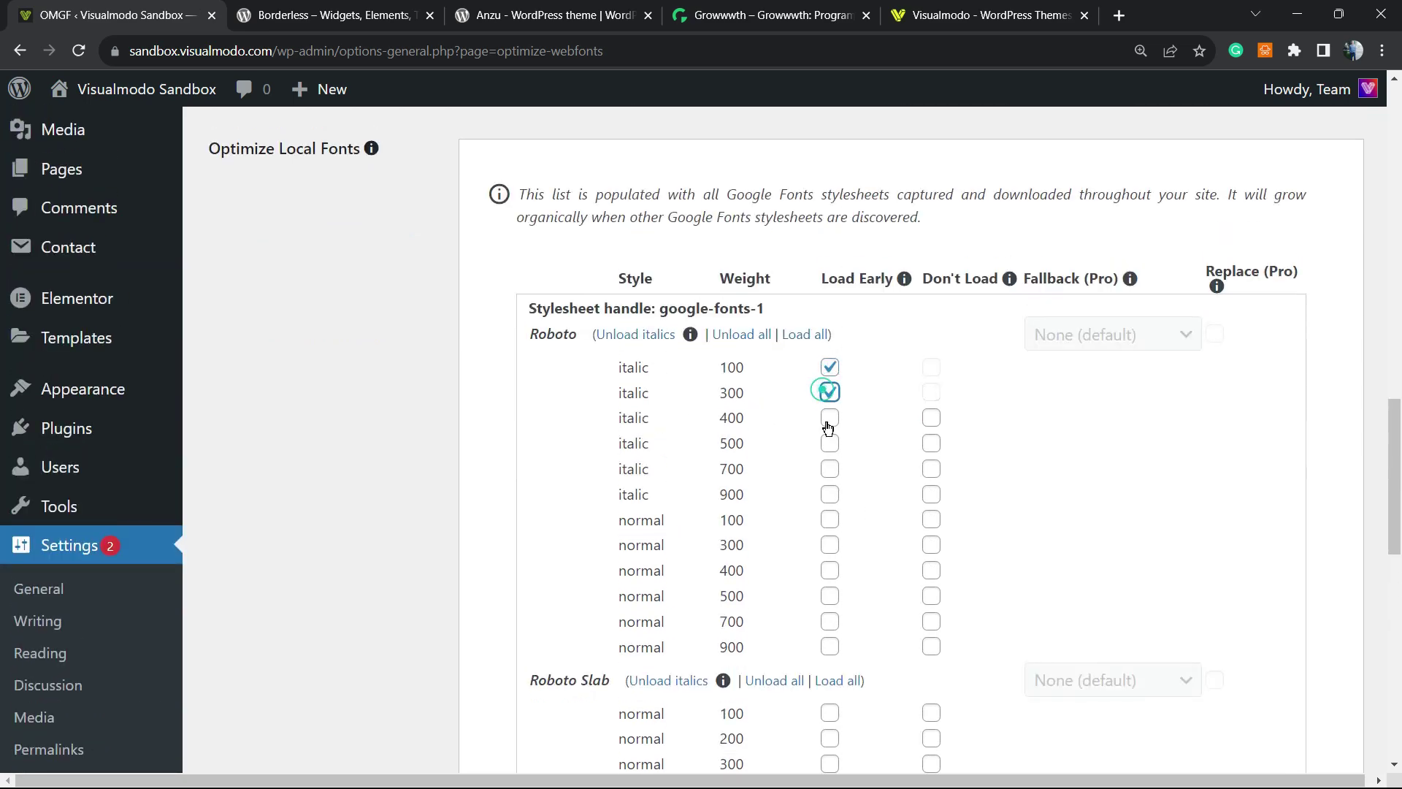
pyautogui.click(830, 417)
pyautogui.click(830, 443)
pyautogui.scroll(-5, 818, 449)
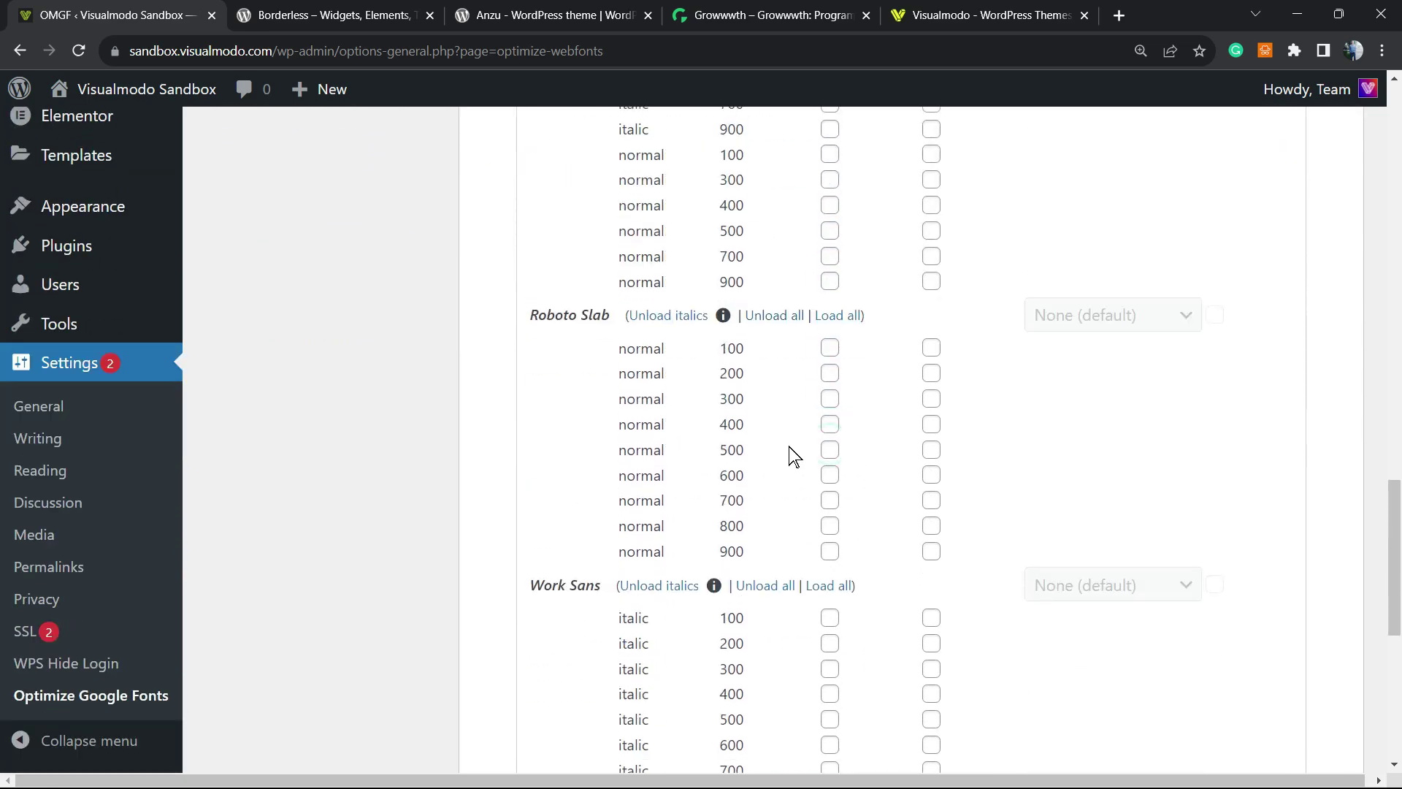
pyautogui.click(829, 424)
pyautogui.click(827, 397)
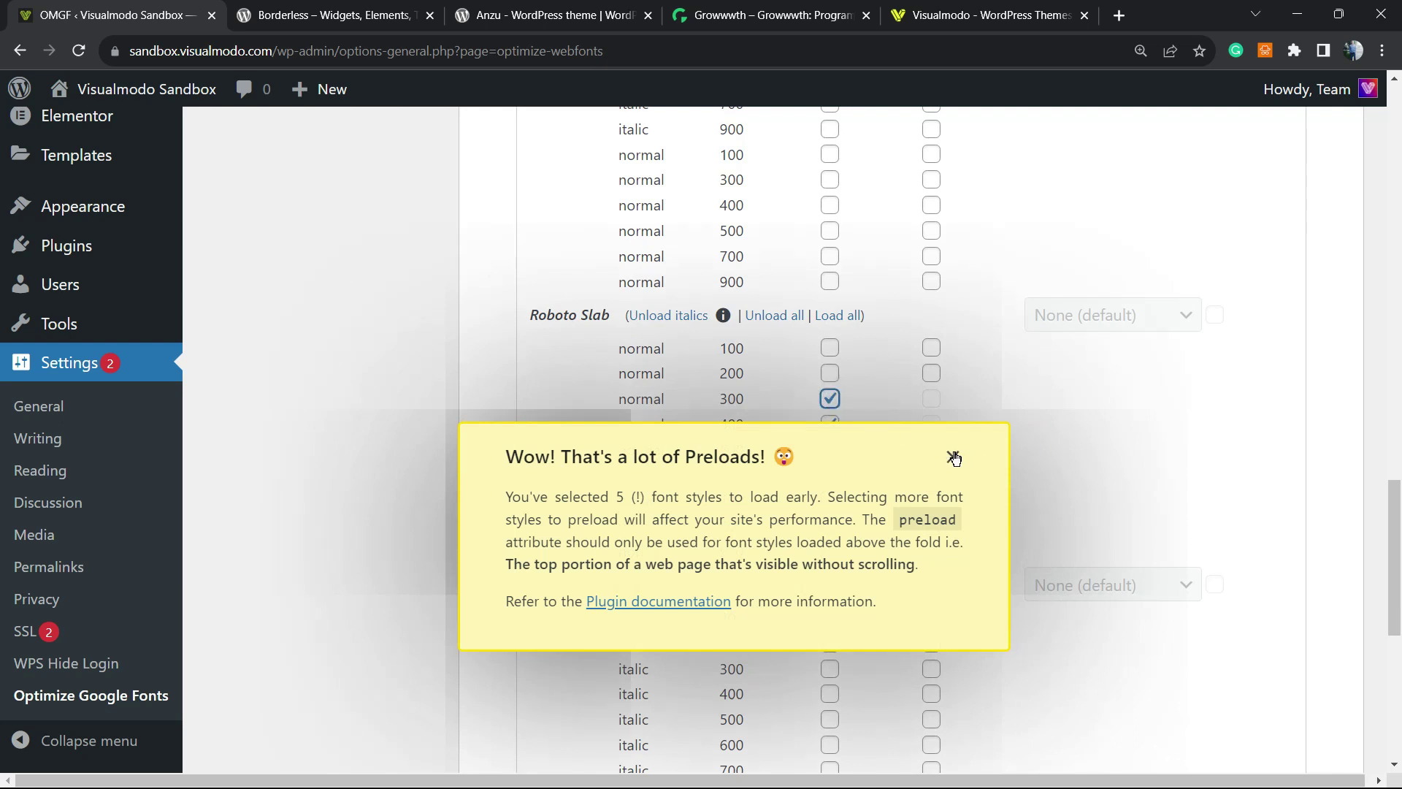
# Read and dismiss the too-many-preloads warning
pyautogui.tripleClick(570, 493)
pyautogui.click(570, 493)
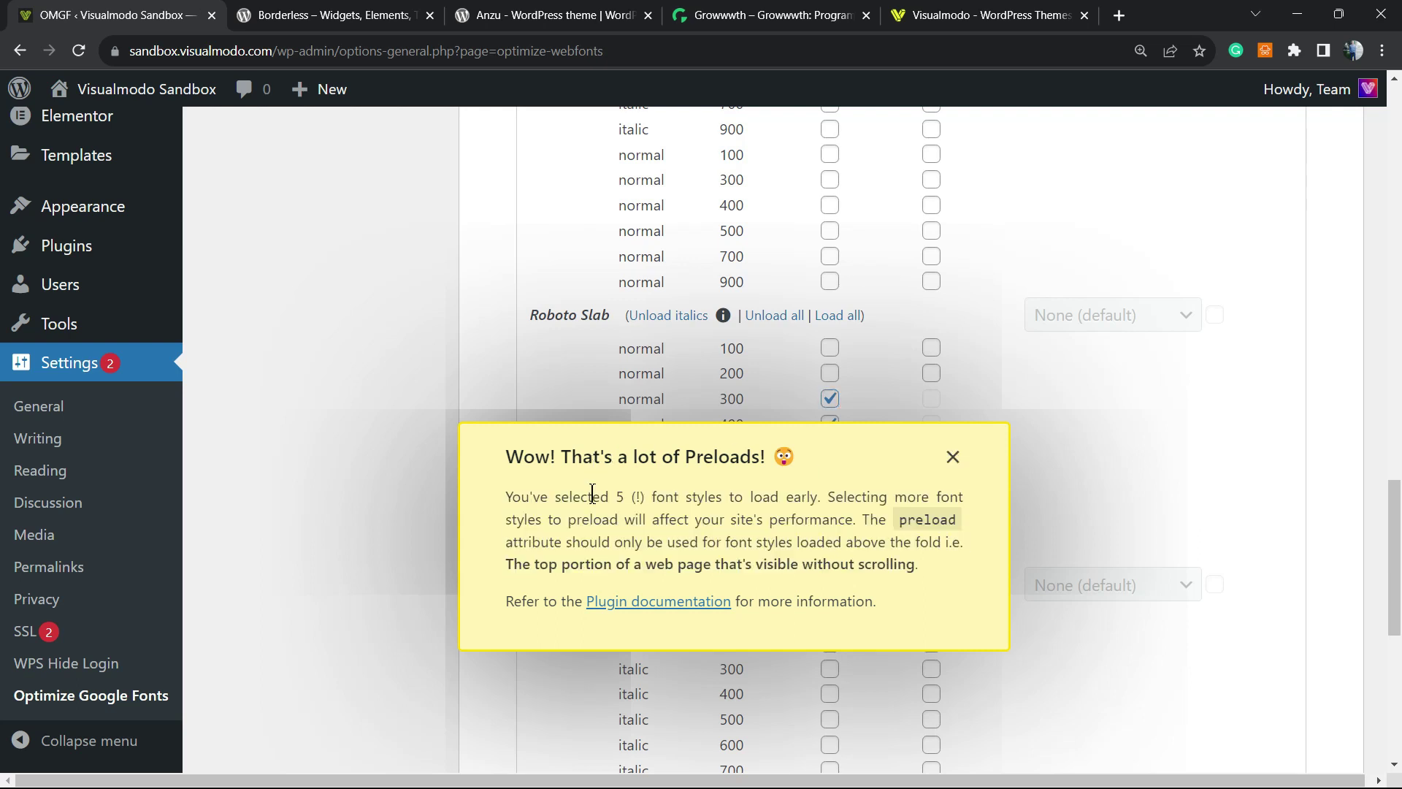
pyautogui.tripleClick(655, 503)
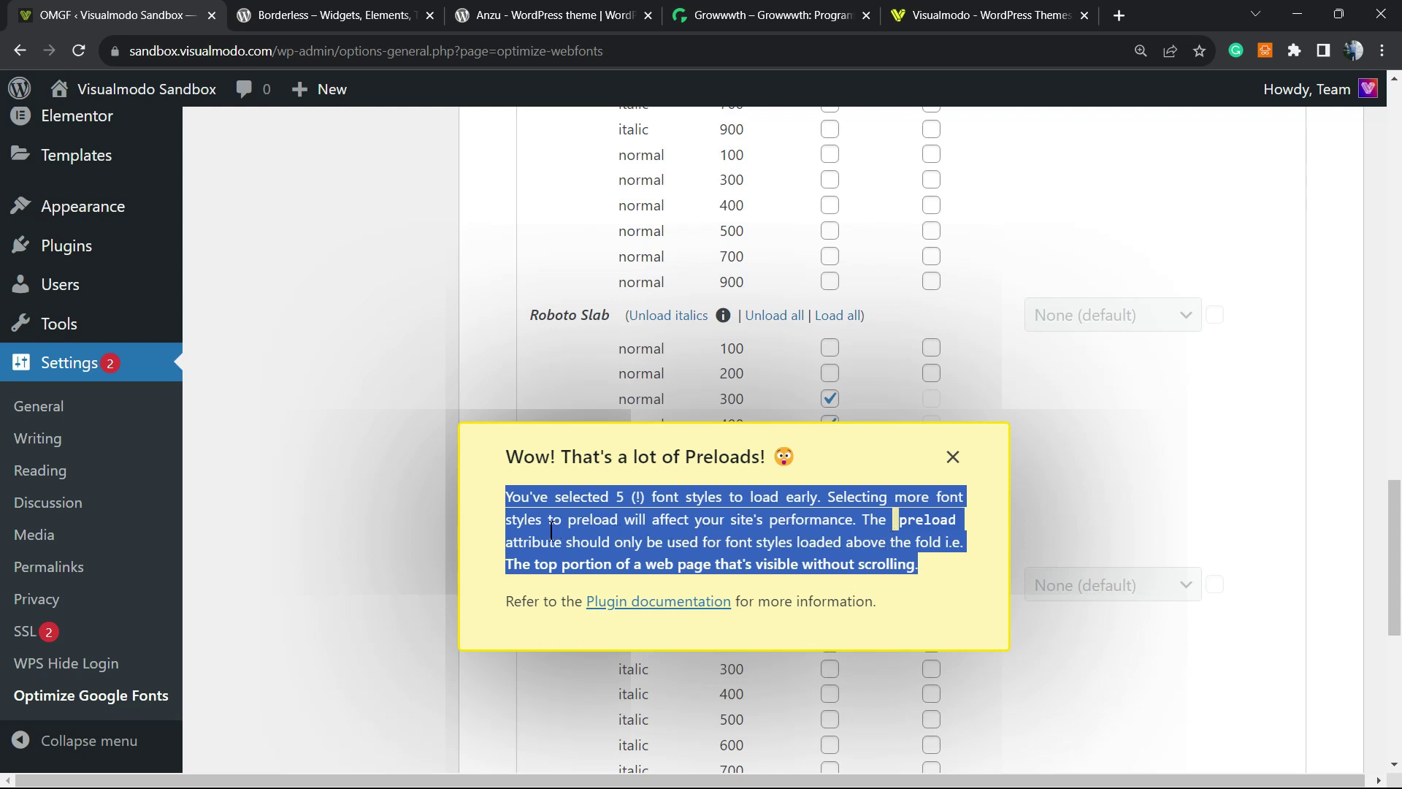
pyautogui.tripleClick(573, 562)
pyautogui.click(663, 554)
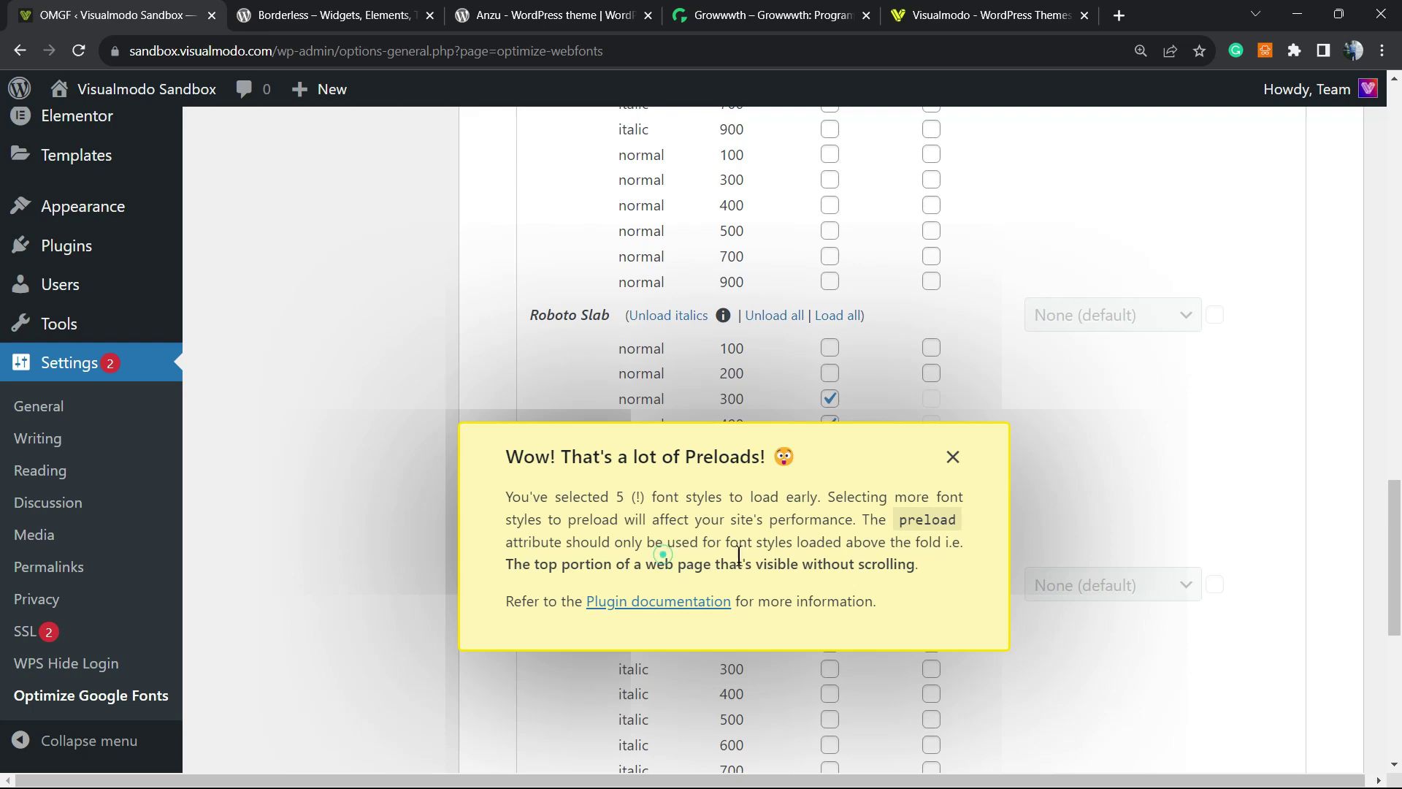
pyautogui.click(952, 458)
# Untick Roboto Slab normal 400 and 300 and Roboto italic 500, then Save & Optimize
pyautogui.click(830, 422)
pyautogui.click(829, 398)
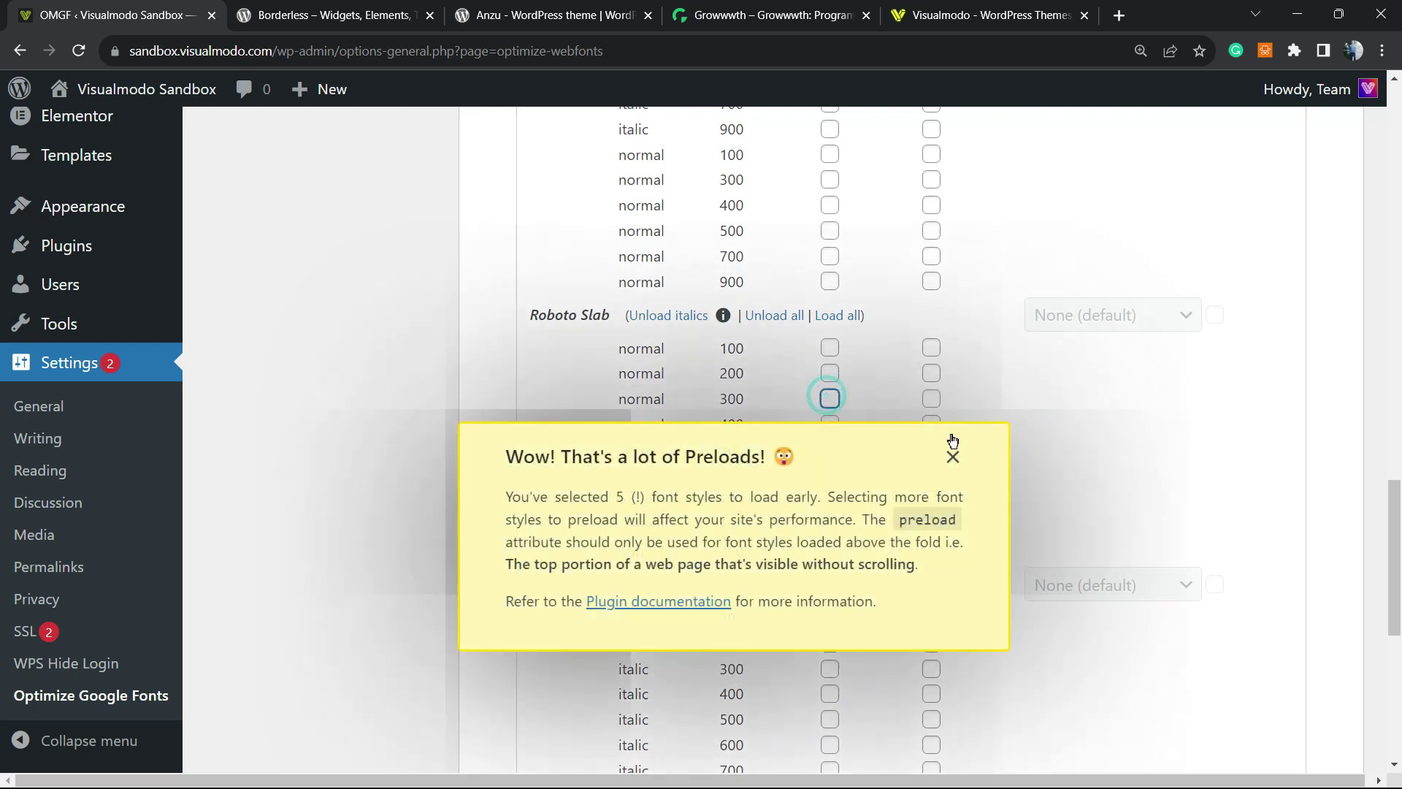
pyautogui.click(953, 456)
pyautogui.scroll(5, 949, 456)
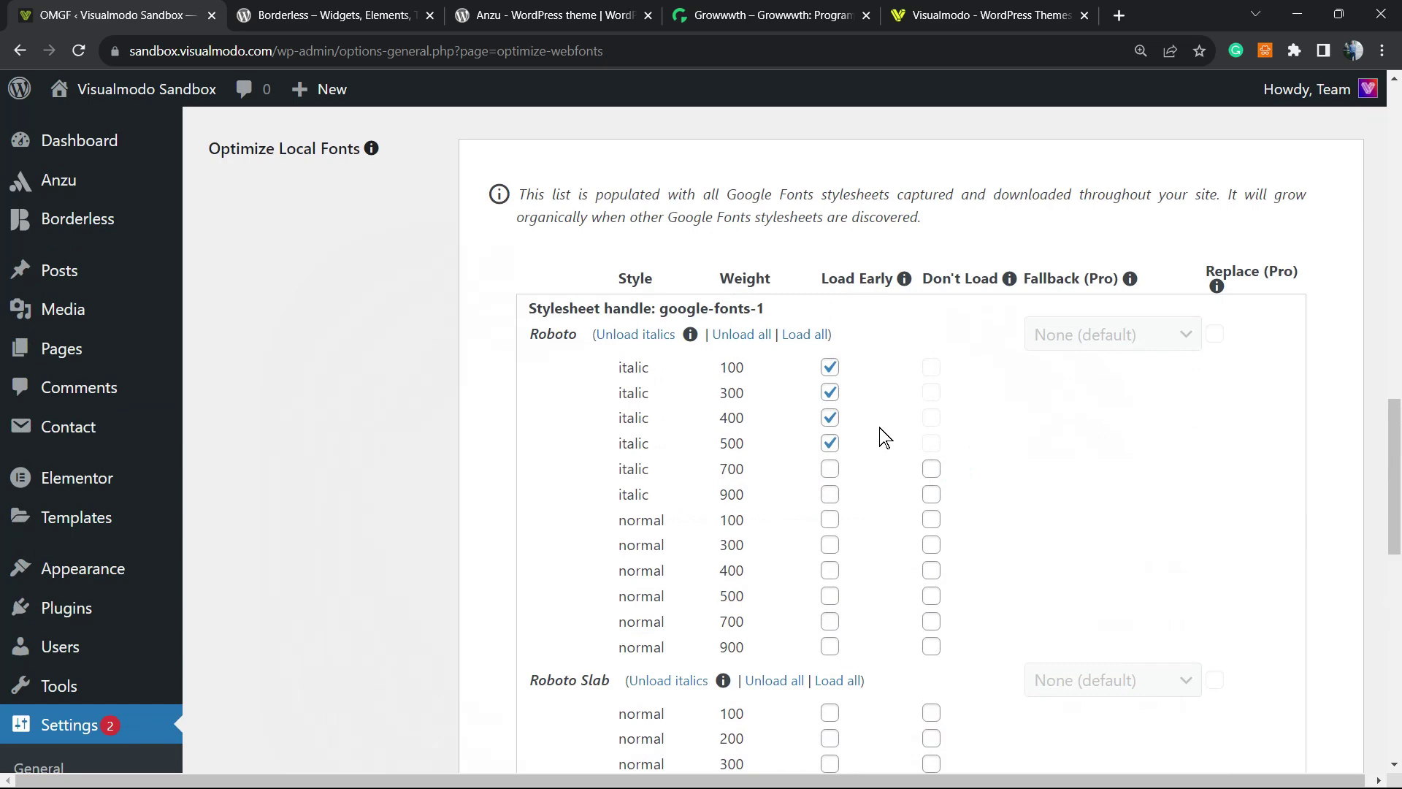
pyautogui.click(830, 443)
pyautogui.scroll(-12, 648, 476)
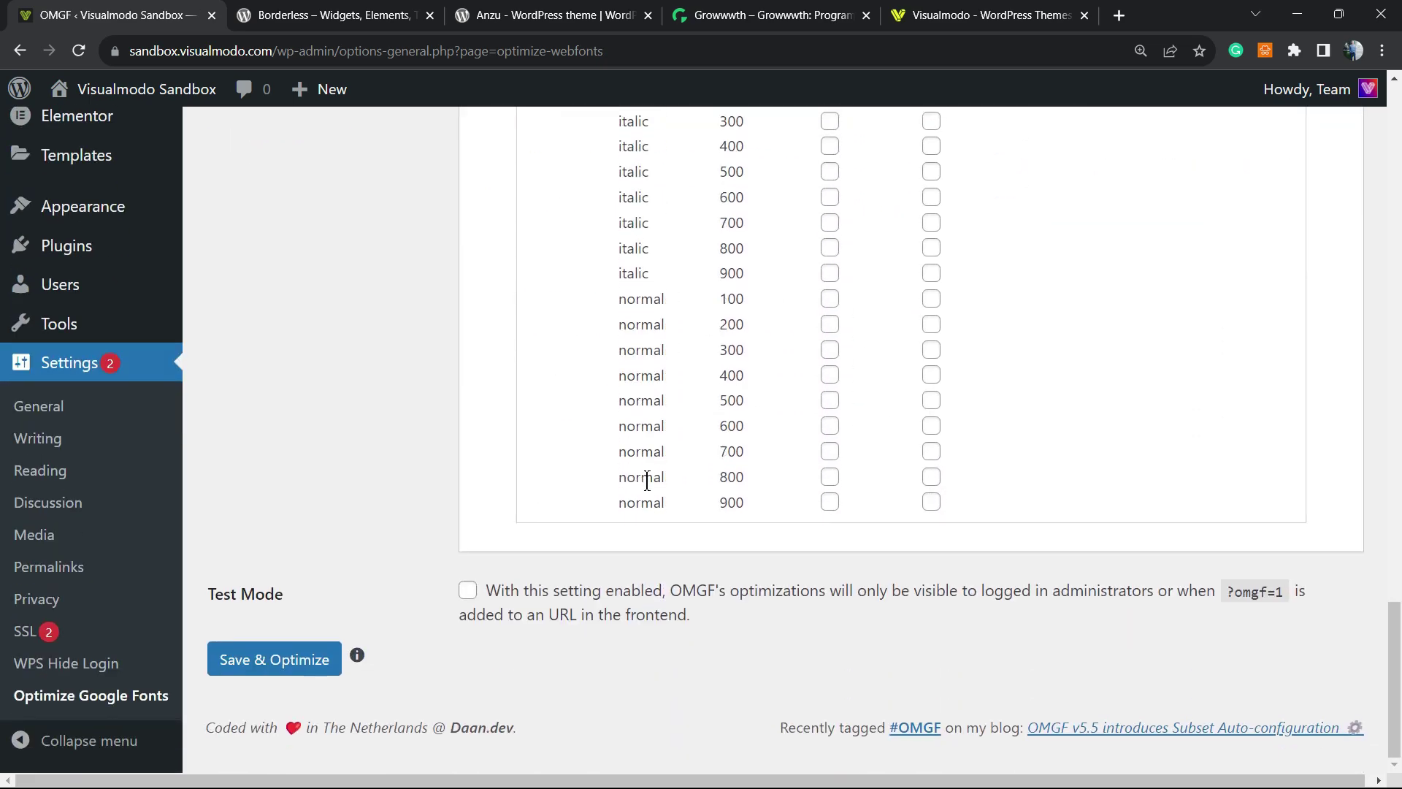
pyautogui.click(254, 662)
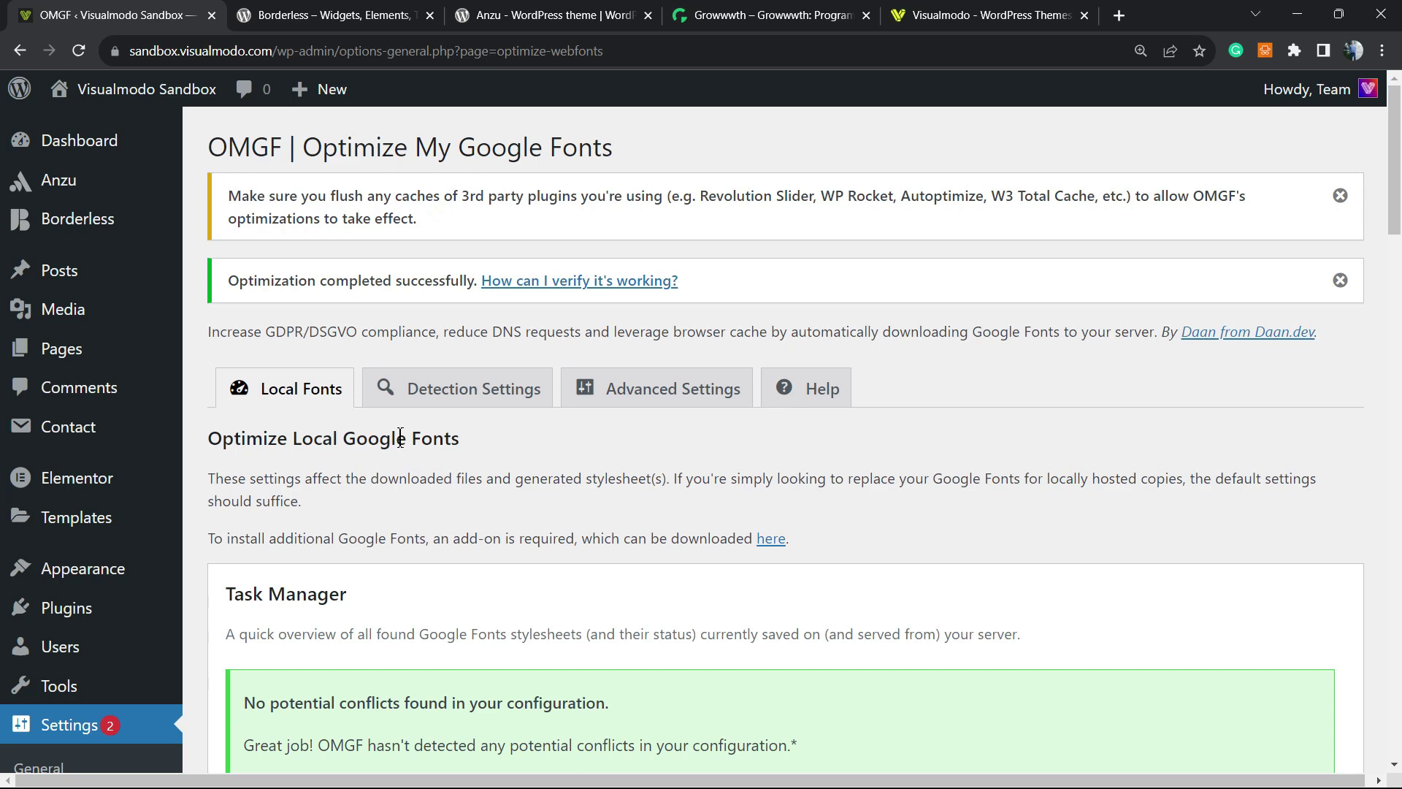
# Scroll to review the success notice and the cached google-fonts-1 stylesheet in Task Manager
pyautogui.scroll(-7, 398, 448)
pyautogui.scroll(5, 400, 447)
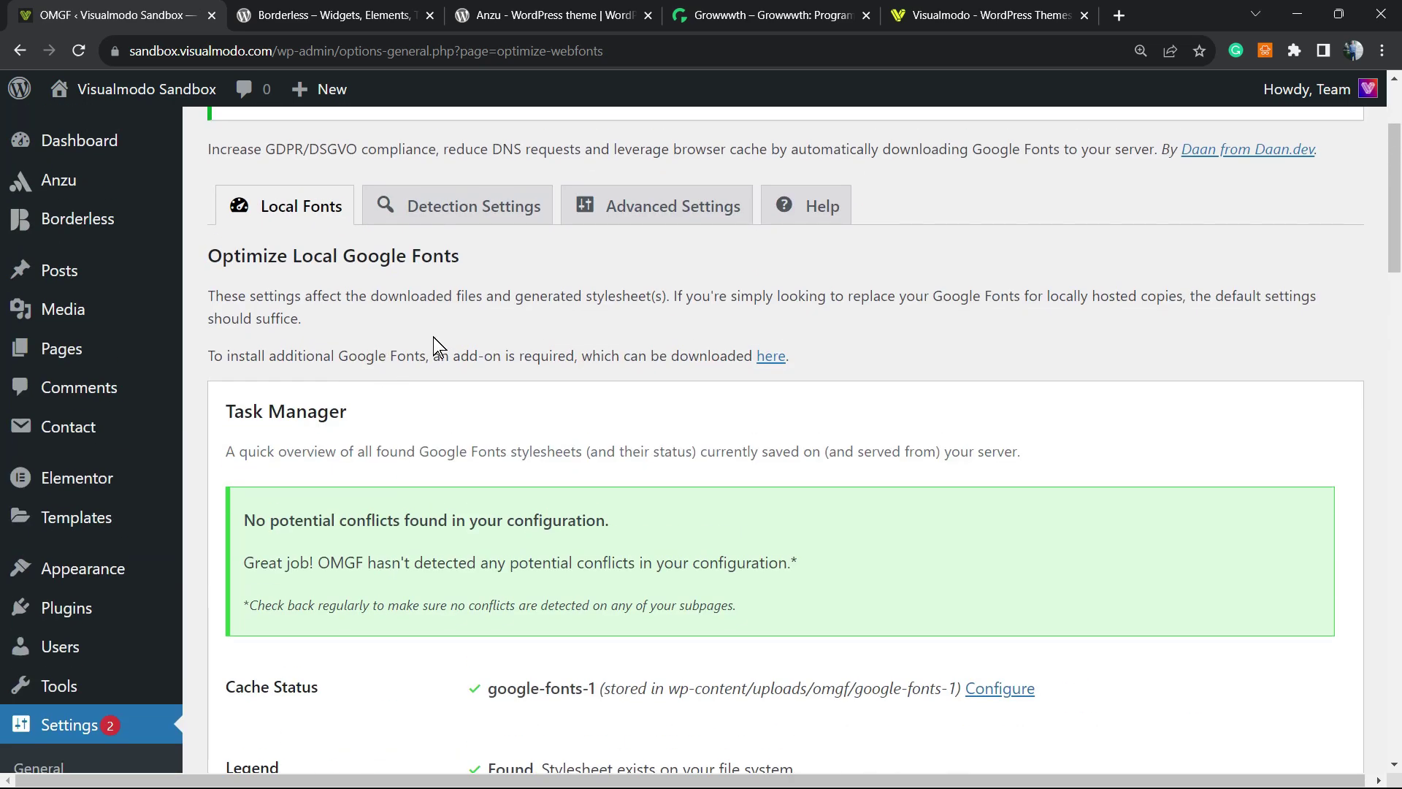
pyautogui.scroll(-5, 436, 278)
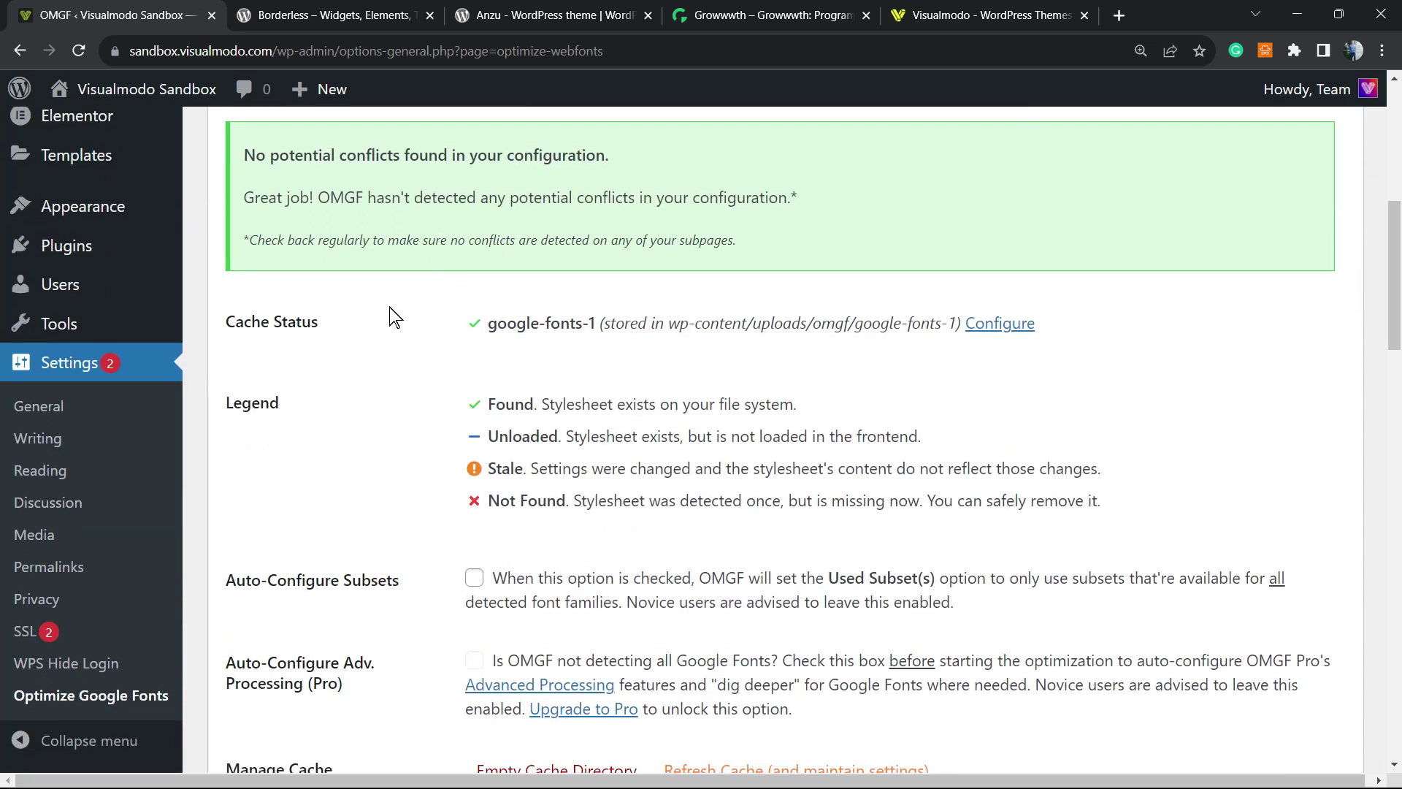
pyautogui.scroll(7, 391, 360)
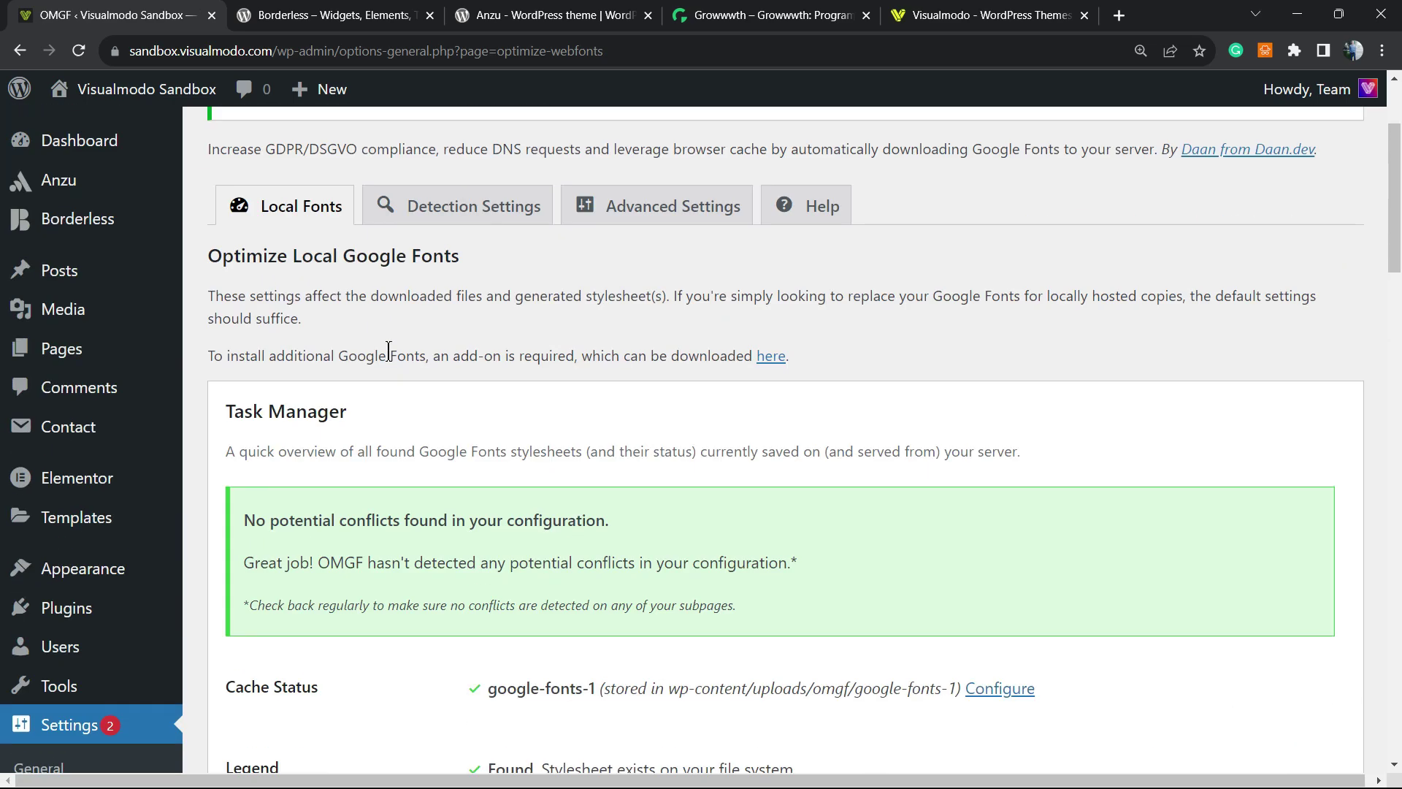
# Browse the Detection Settings tab's options, then move to the Advanced Settings tab
pyautogui.click(394, 384)
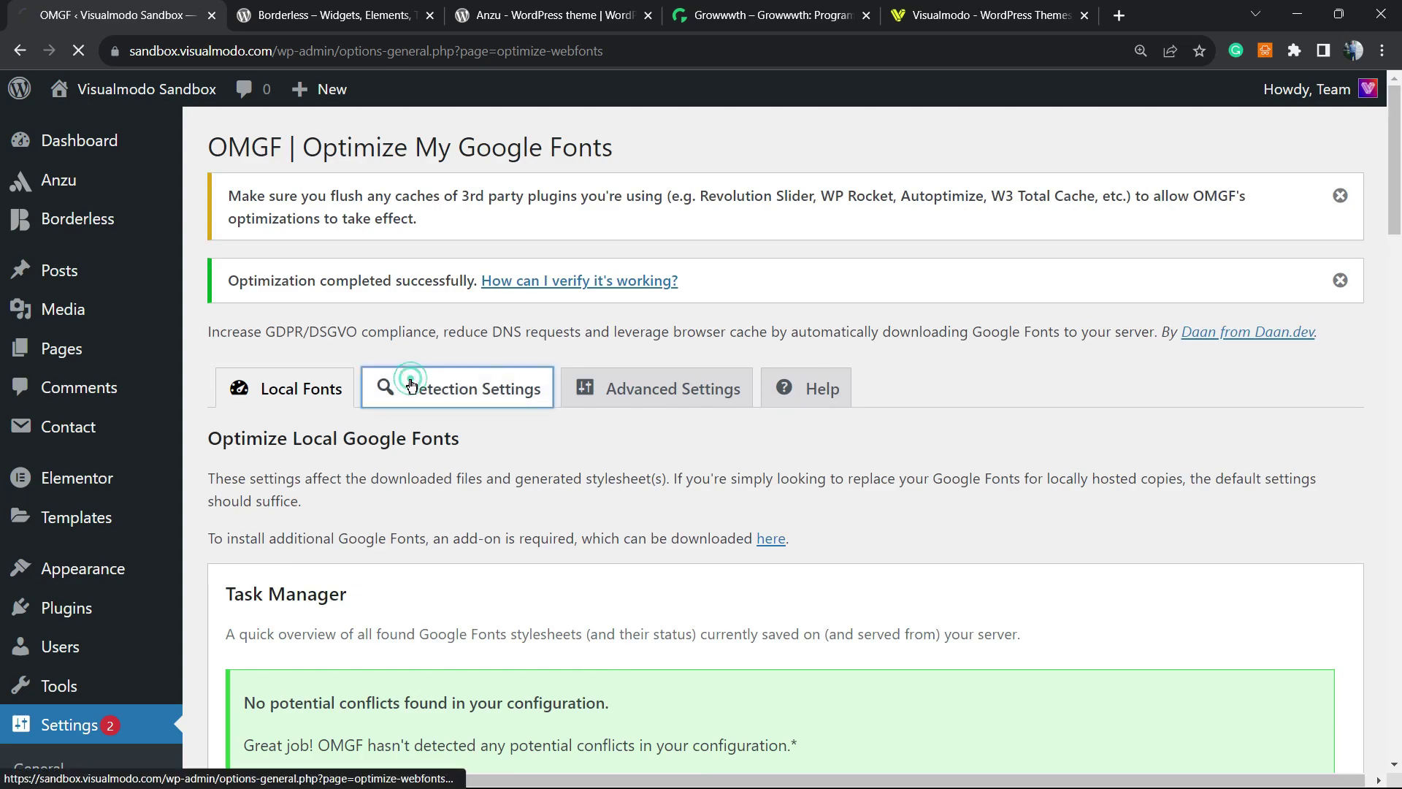
pyautogui.scroll(-5, 307, 427)
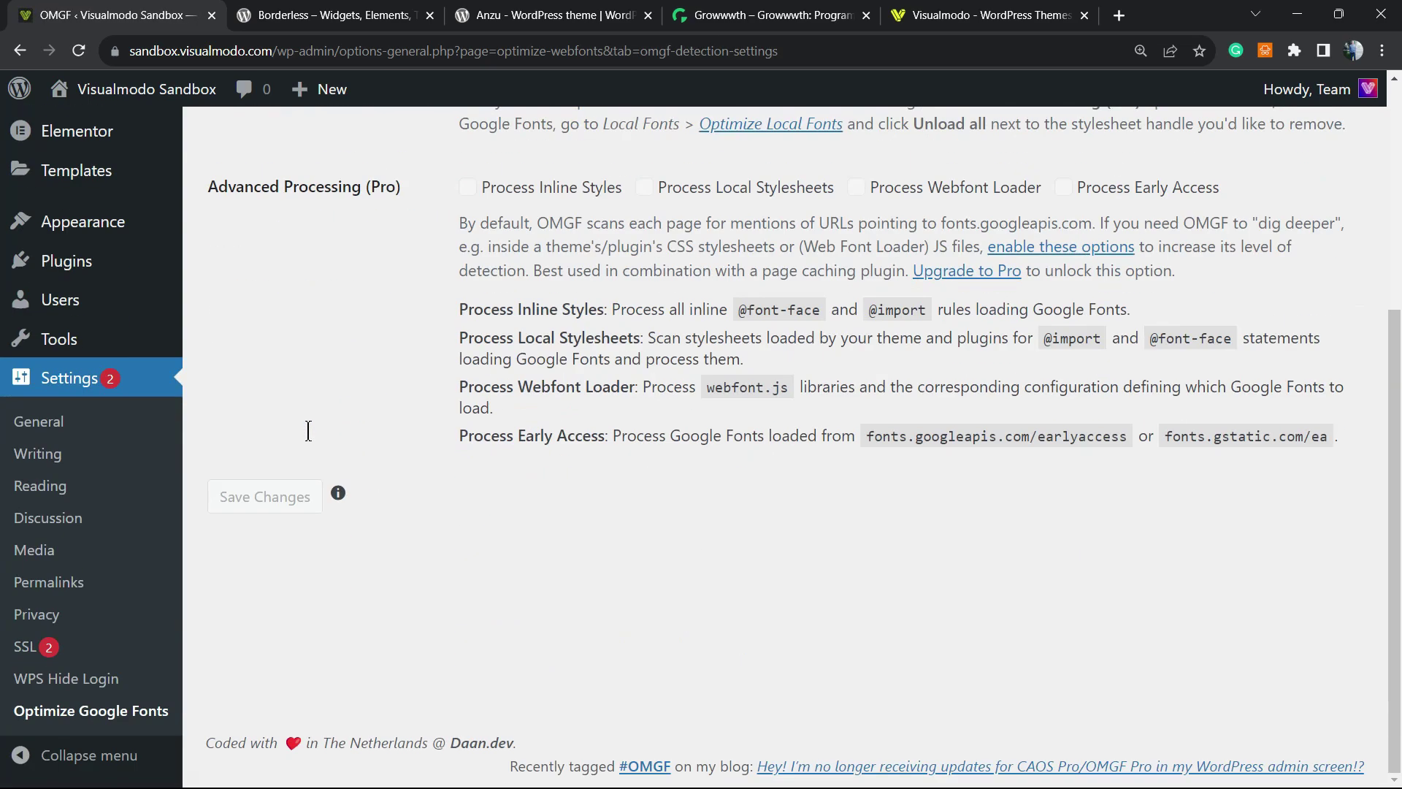
pyautogui.scroll(5, 308, 433)
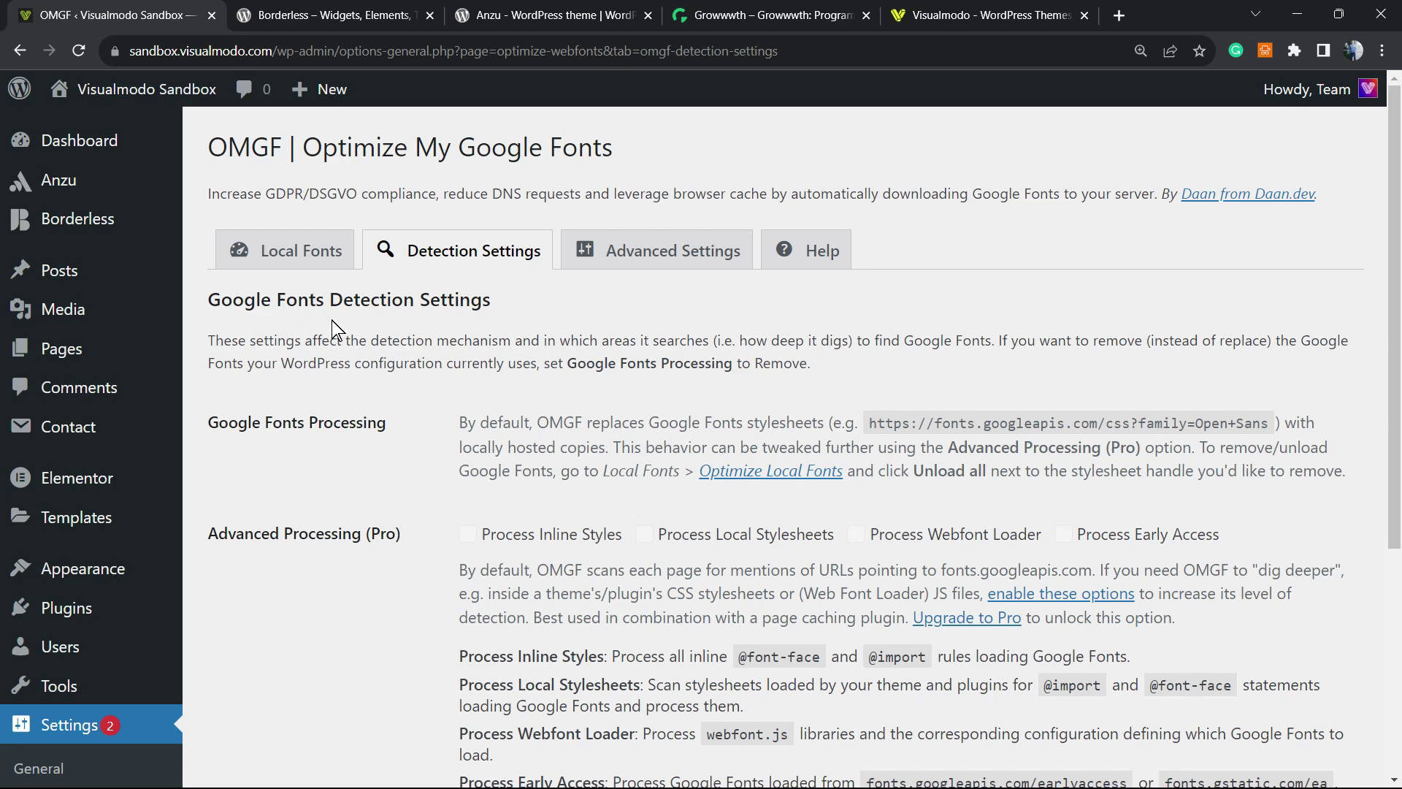
pyautogui.scroll(-2, 385, 340)
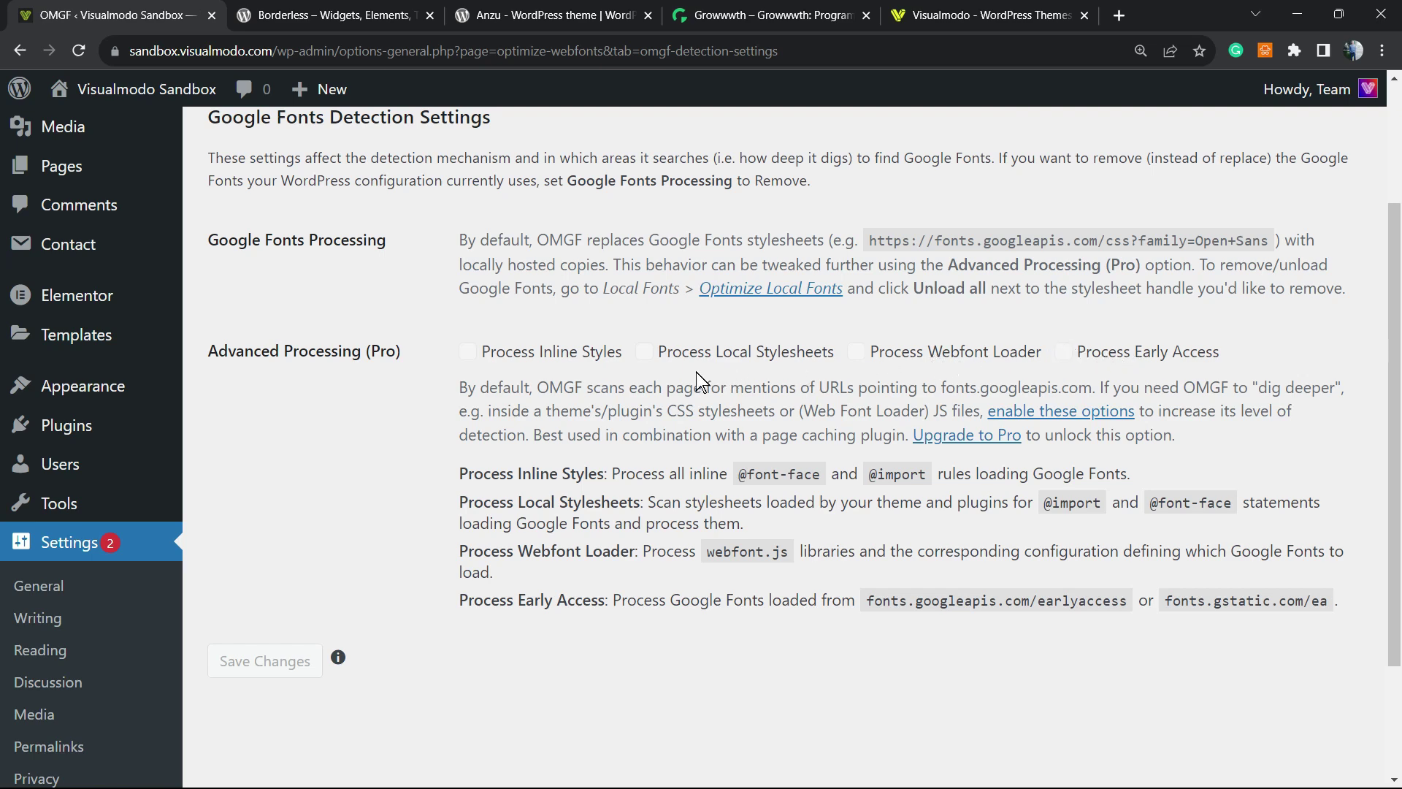
pyautogui.scroll(2, 695, 371)
pyautogui.click(716, 259)
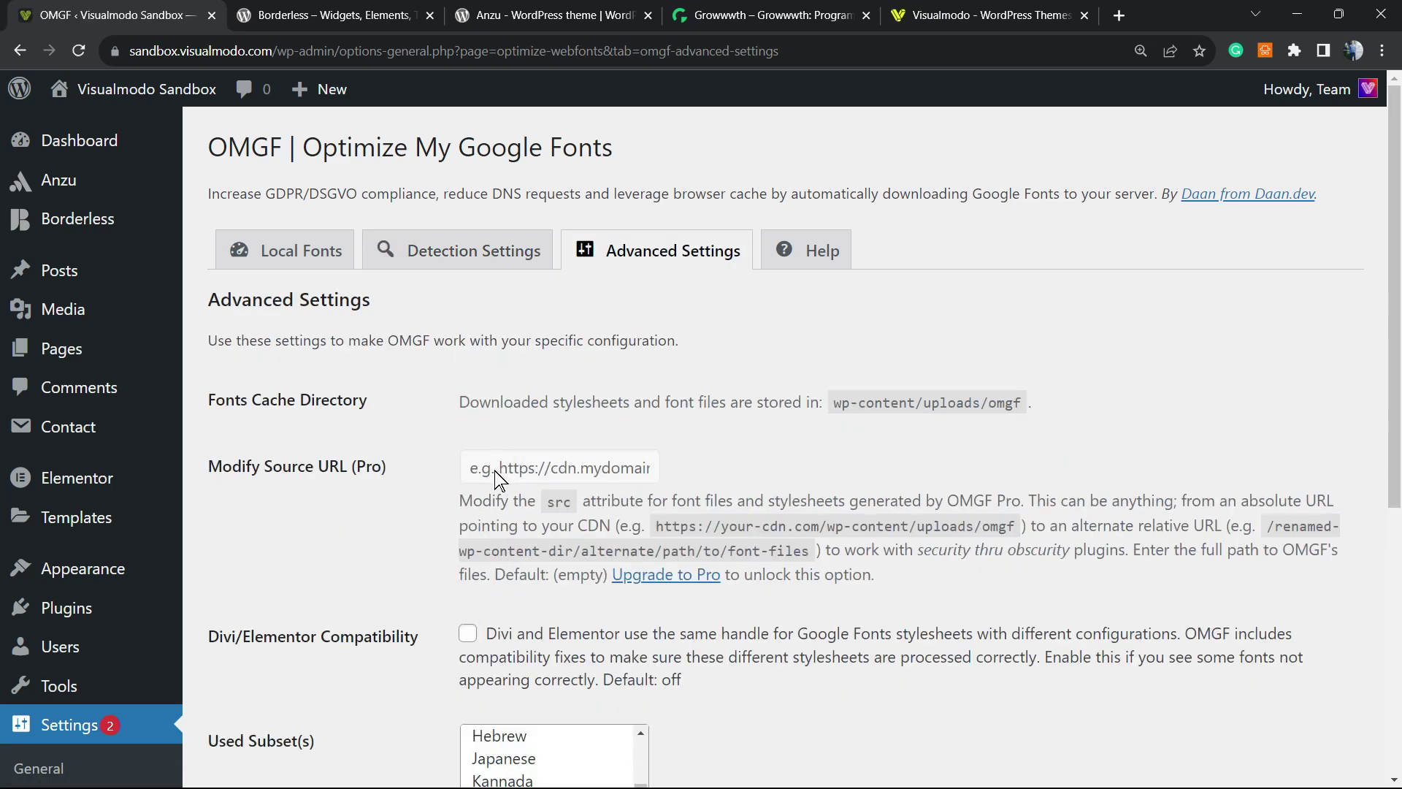
# Scroll through Advanced Settings, view Help, then return to Local Fonts and select the additional-fonts note
pyautogui.scroll(-5, 500, 471)
pyautogui.scroll(-1, 335, 442)
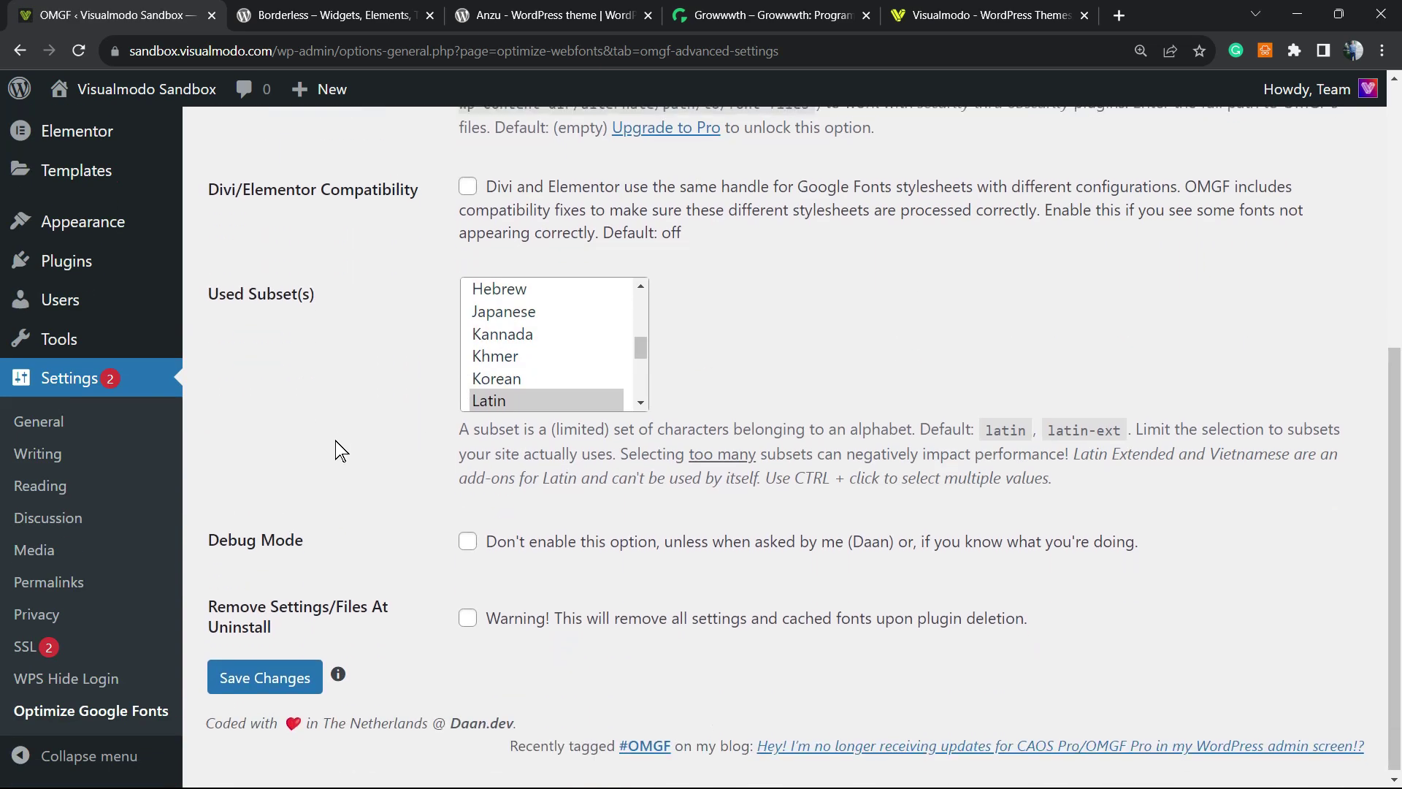
pyautogui.scroll(3, 336, 441)
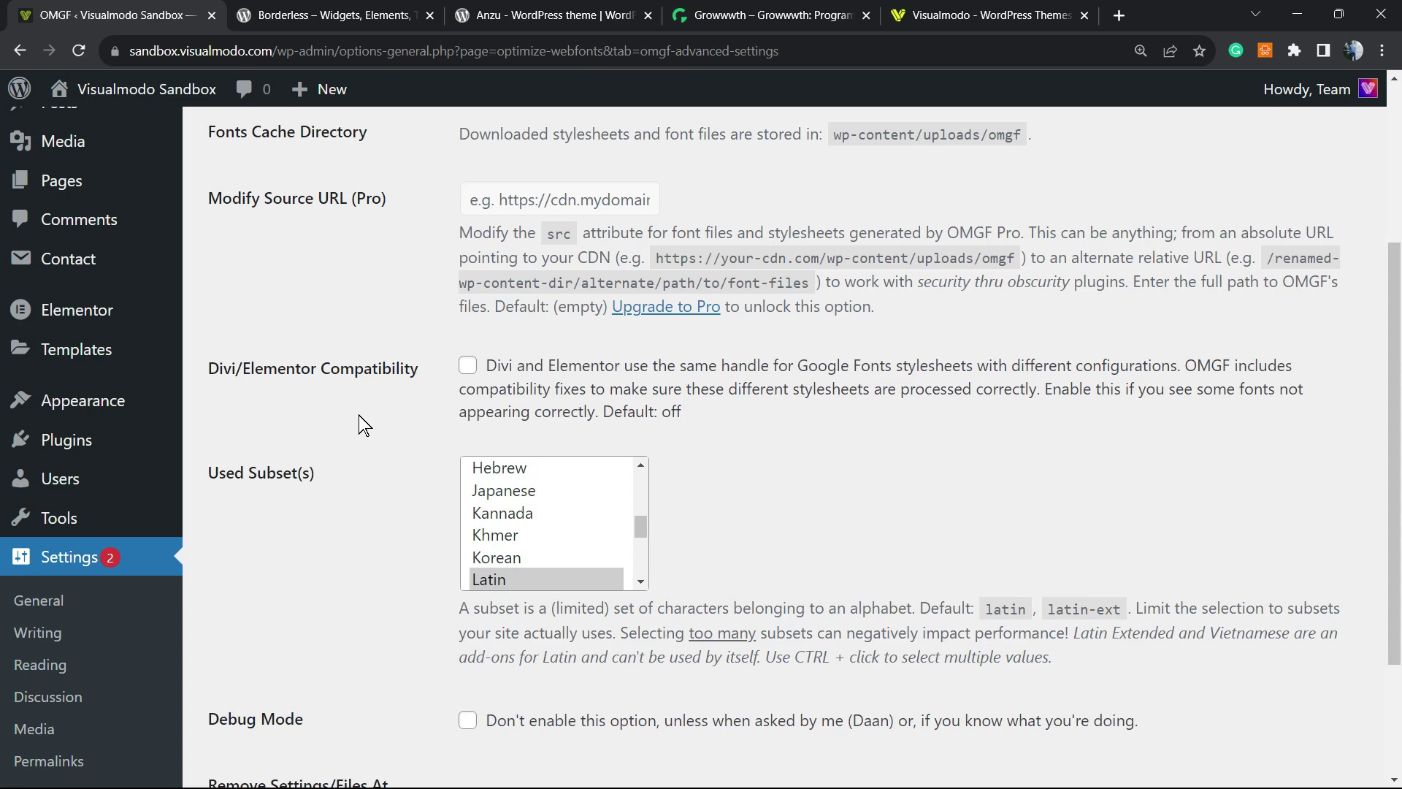
pyautogui.scroll(4, 418, 416)
pyautogui.click(803, 252)
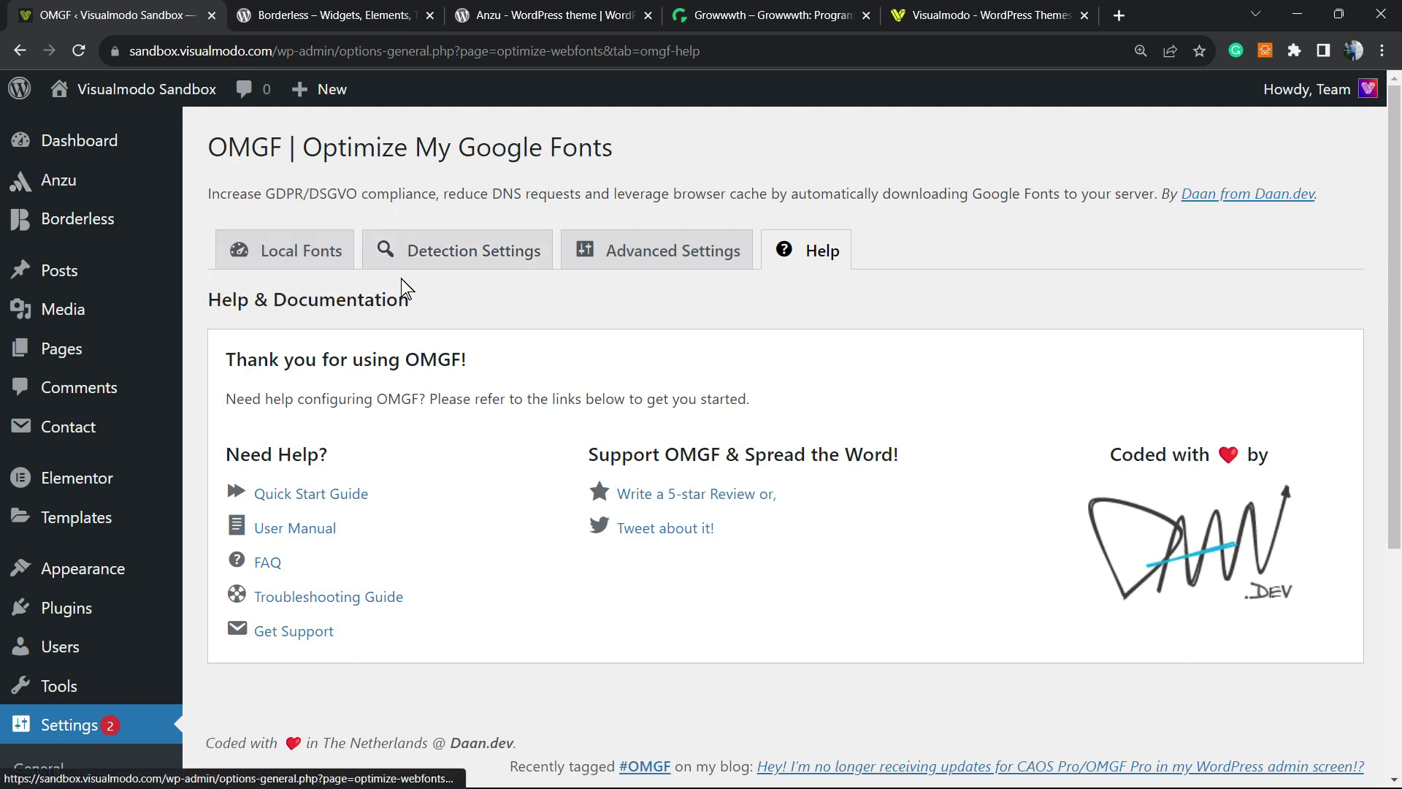
pyautogui.click(294, 261)
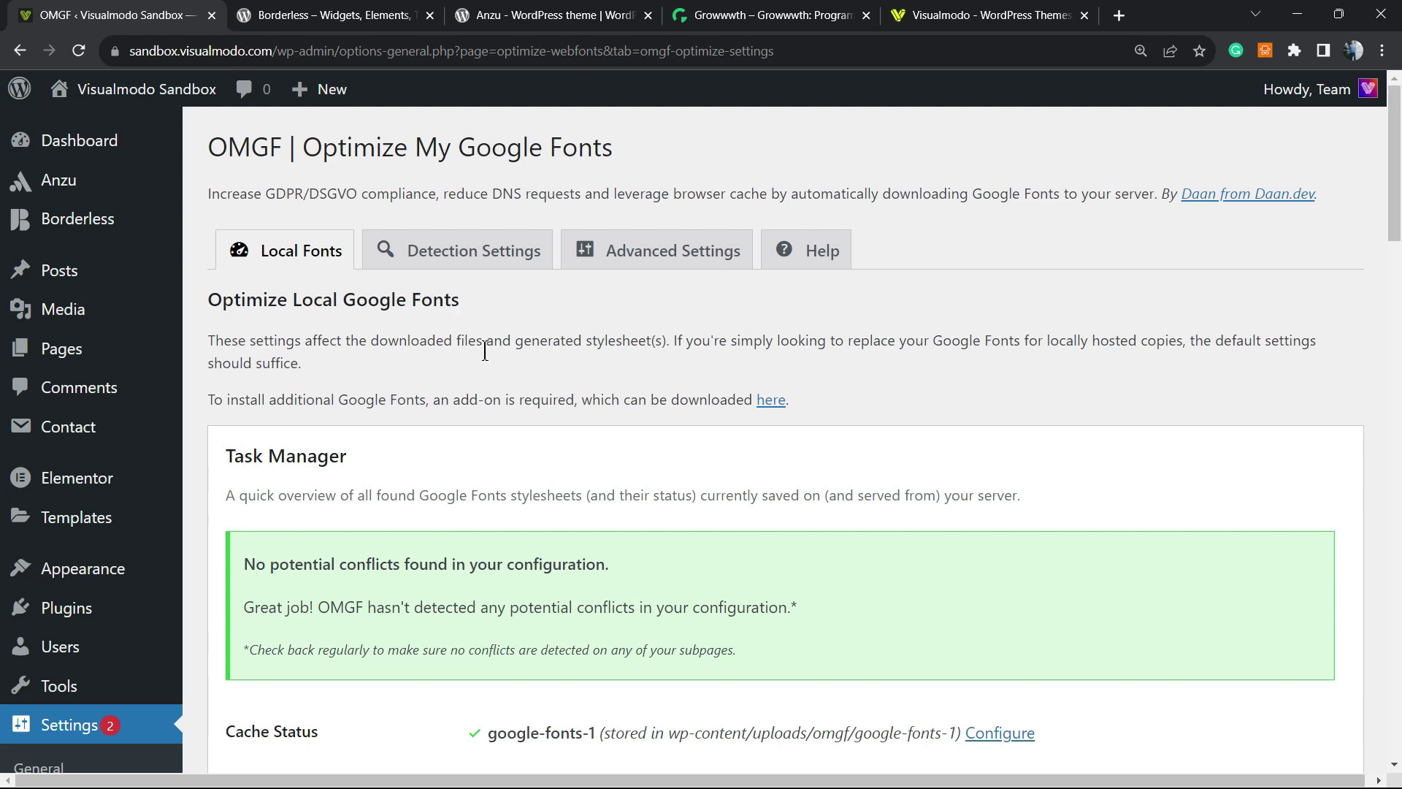
pyautogui.tripleClick(389, 398)
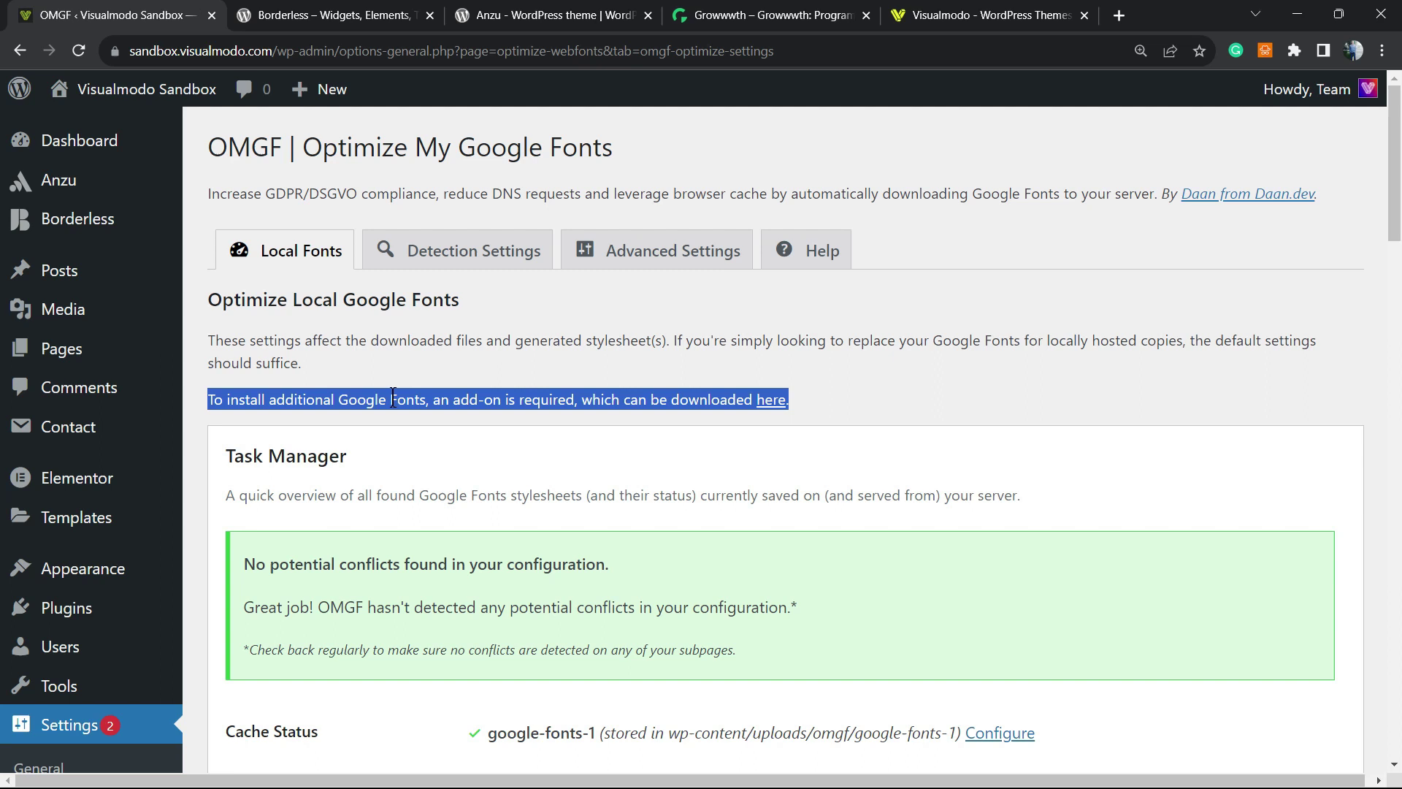
# Select words in the additional Google Fonts note, then switch to another browser tab
pyautogui.doubleClick(398, 399)
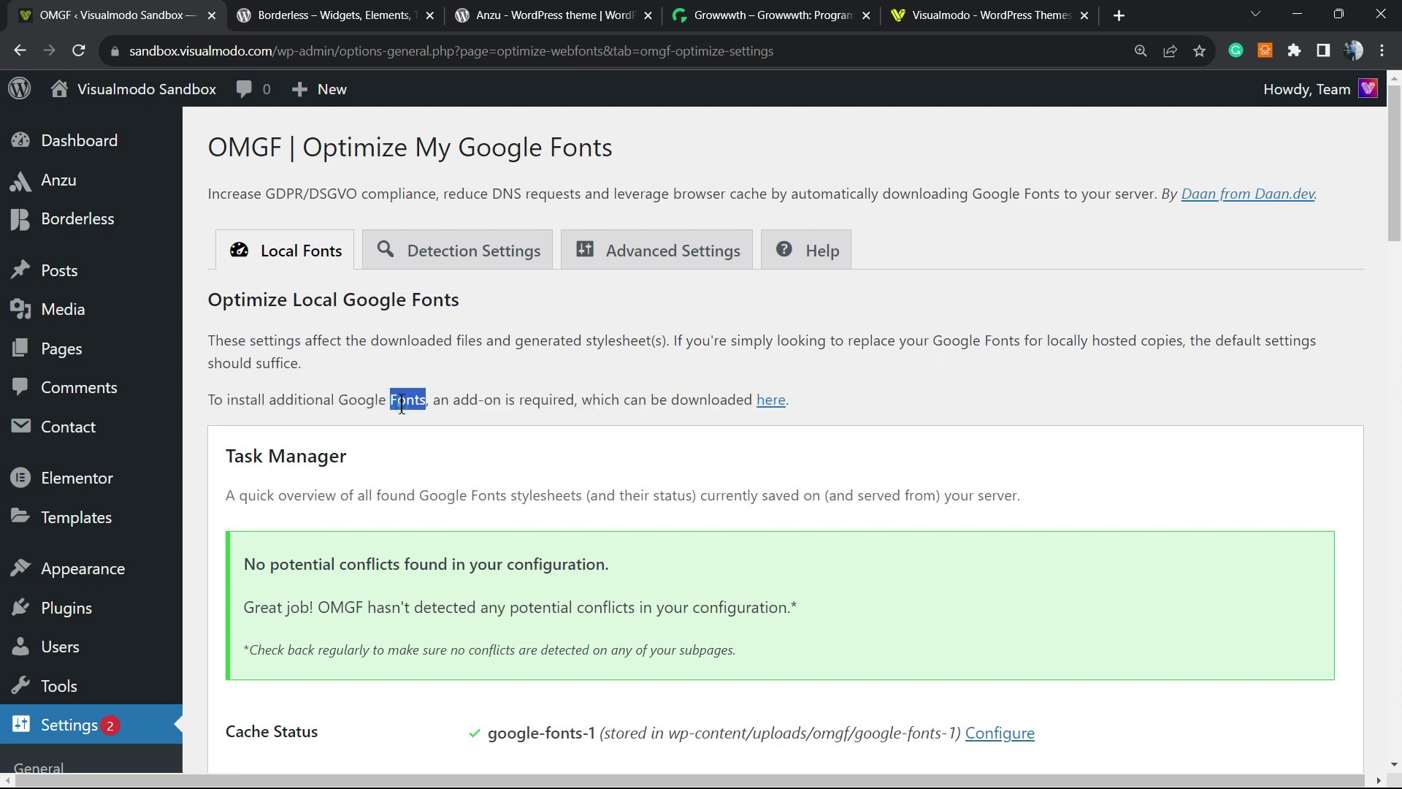
pyautogui.moveTo(500, 398); pyautogui.dragTo(514, 399)
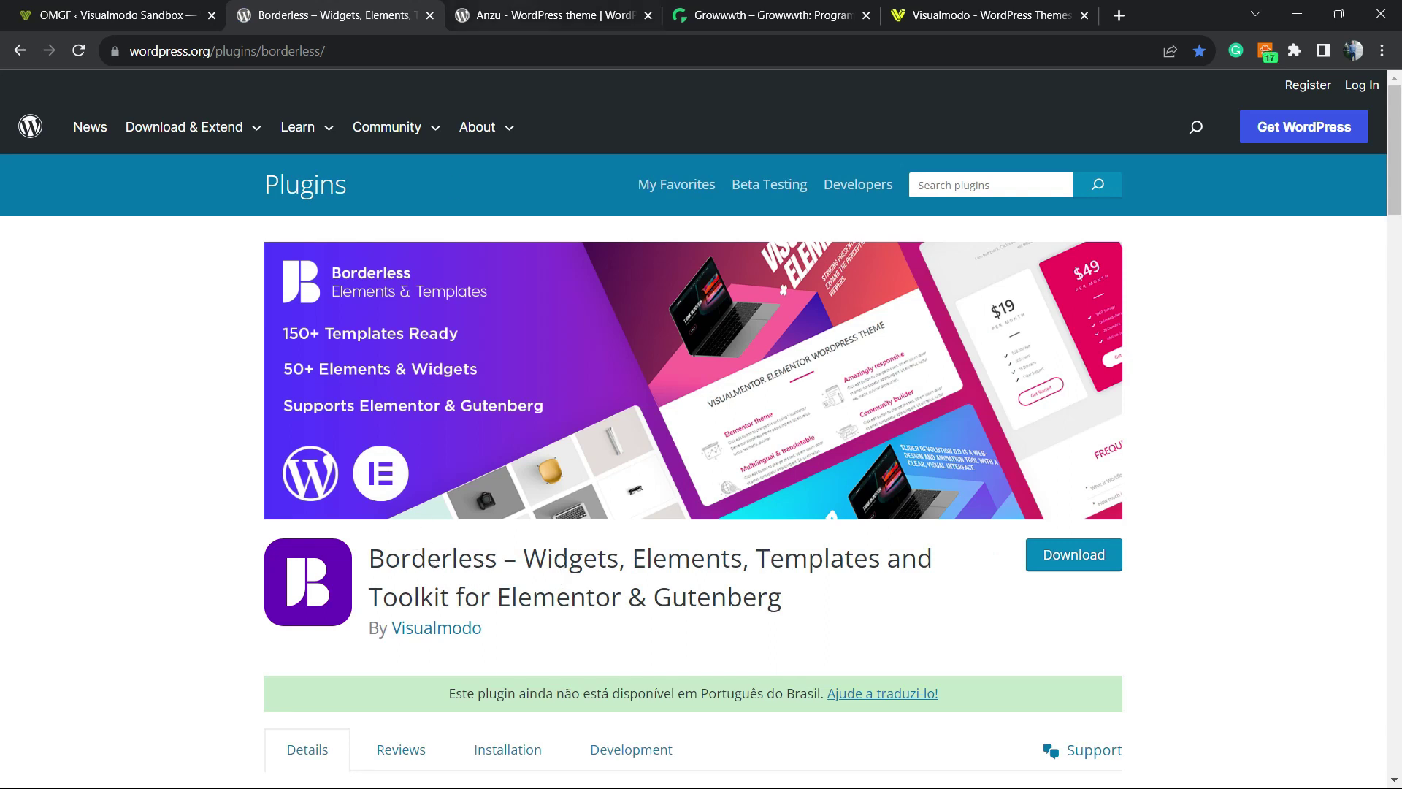
pyautogui.click(536, 15)
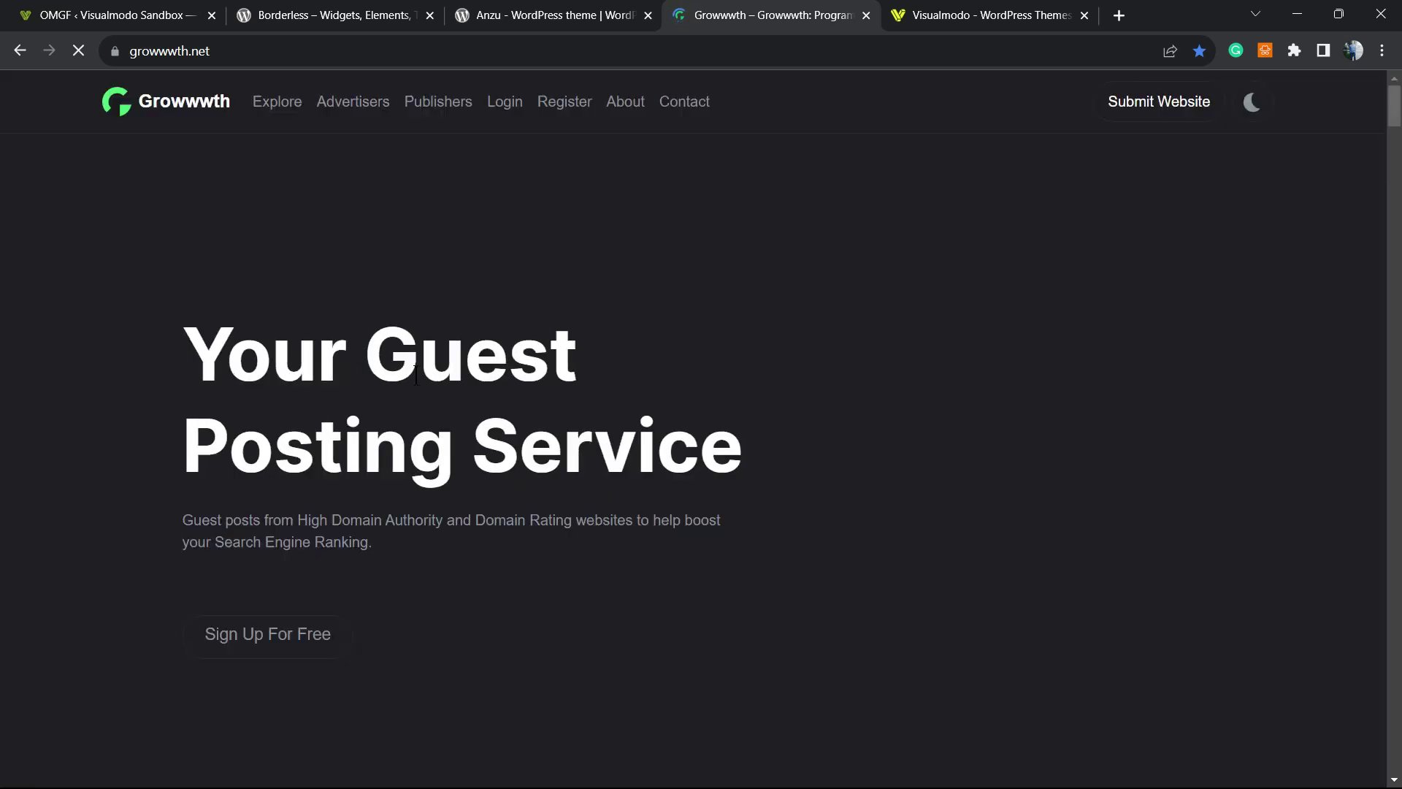
# Browse the Growwwth site cards, then switch to the Visualmodo homepage tab
pyautogui.scroll(-10, 407, 389)
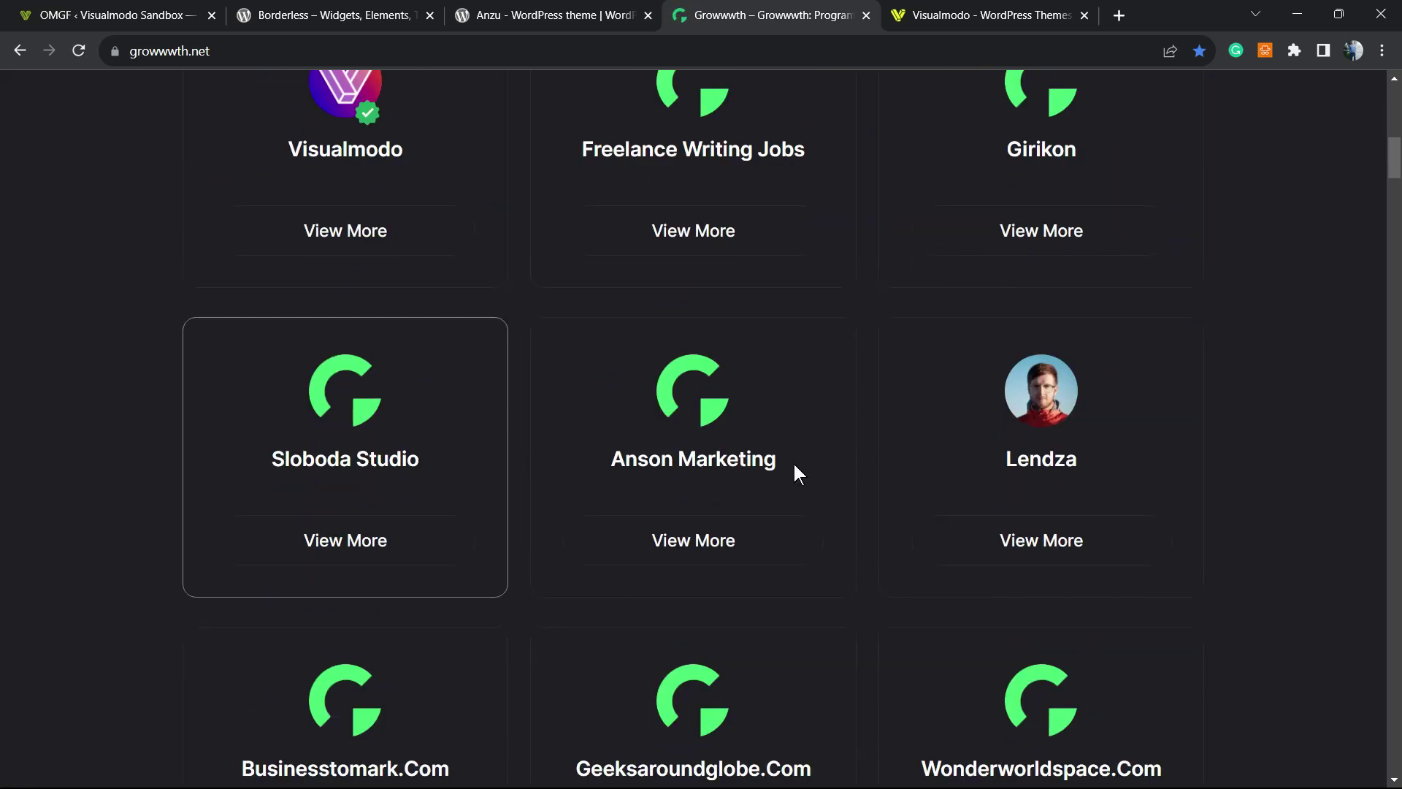
pyautogui.scroll(10, 527, 463)
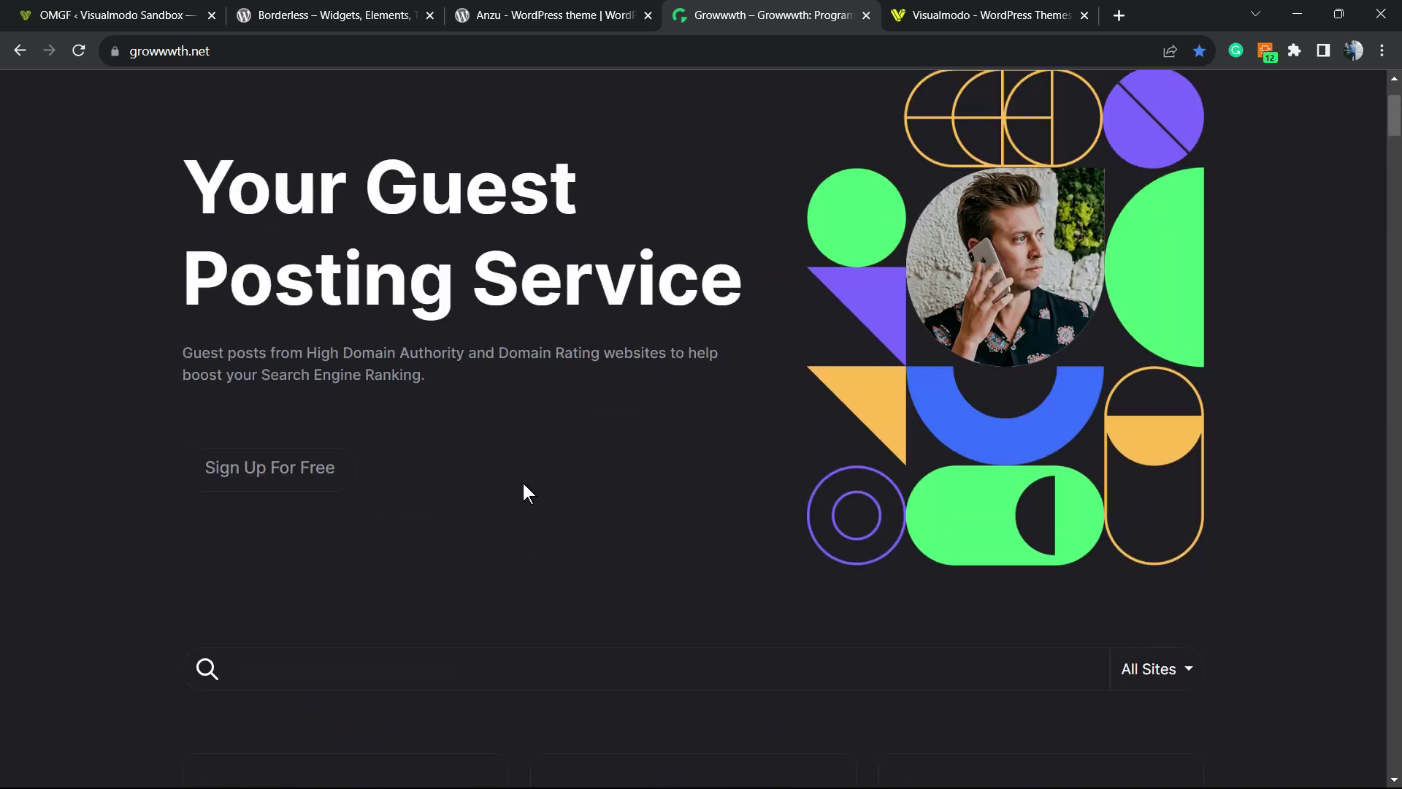
pyautogui.scroll(-10, 526, 493)
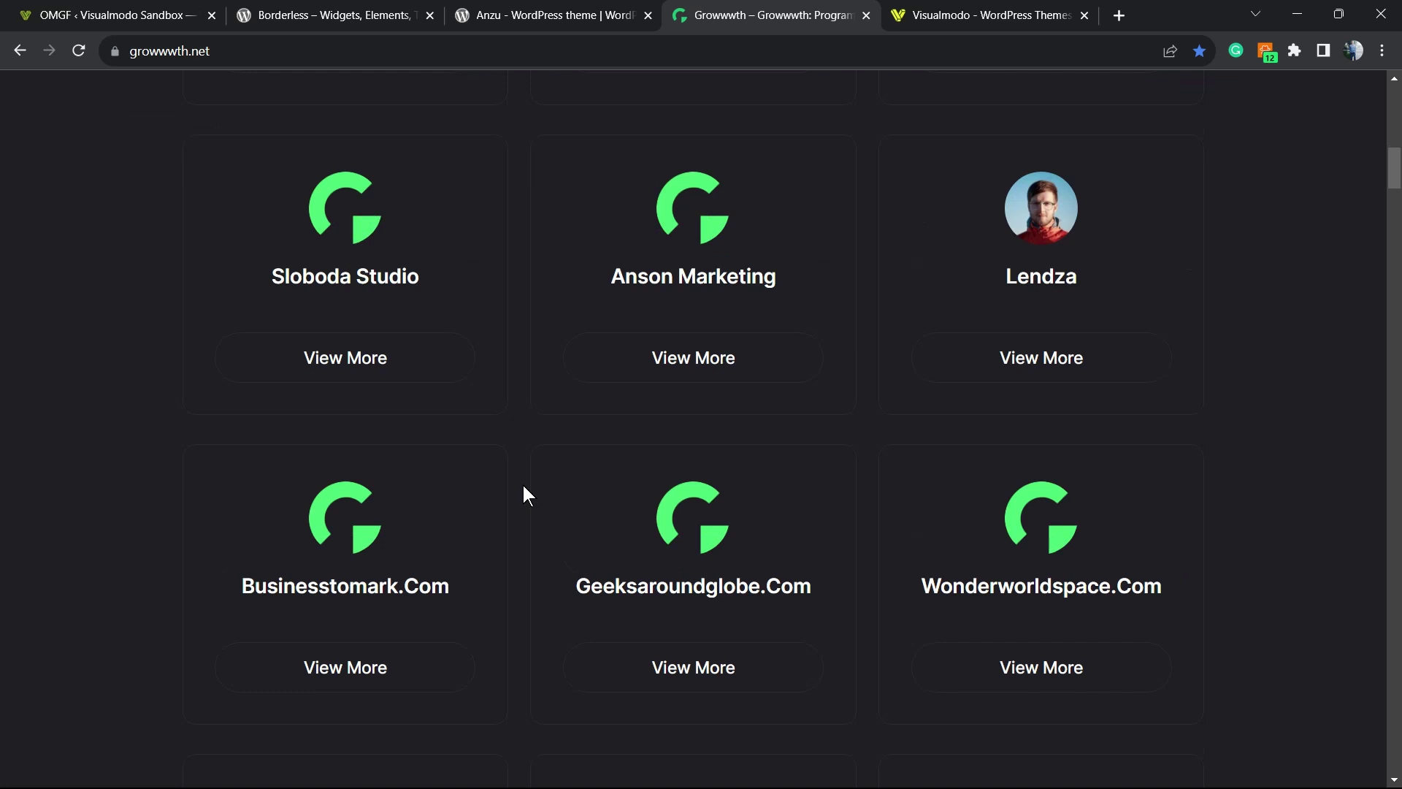
pyautogui.click(944, 16)
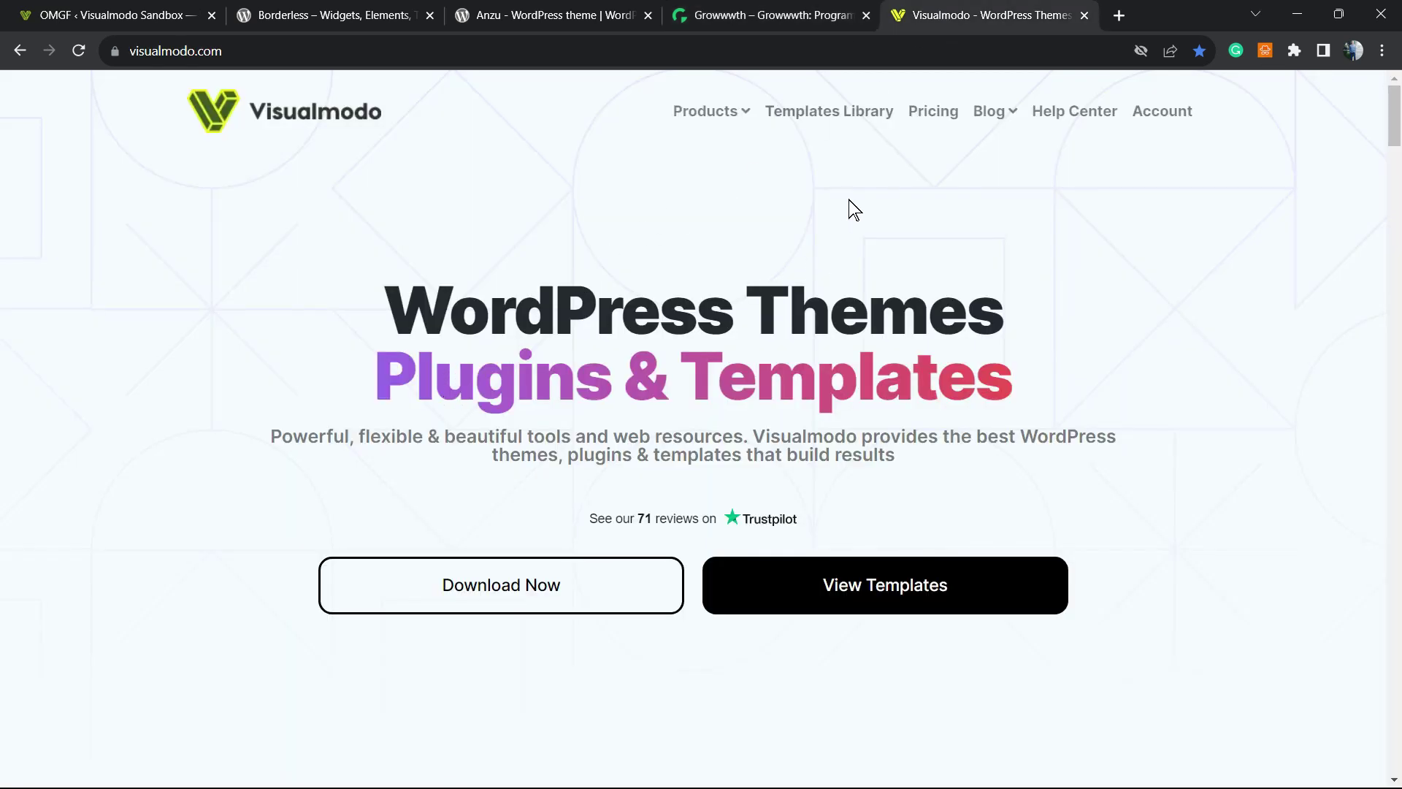
# Go to Visualmodo's Templates Library and browse templates like Job Recruiter, Farmers Market and Spa
pyautogui.click(821, 110)
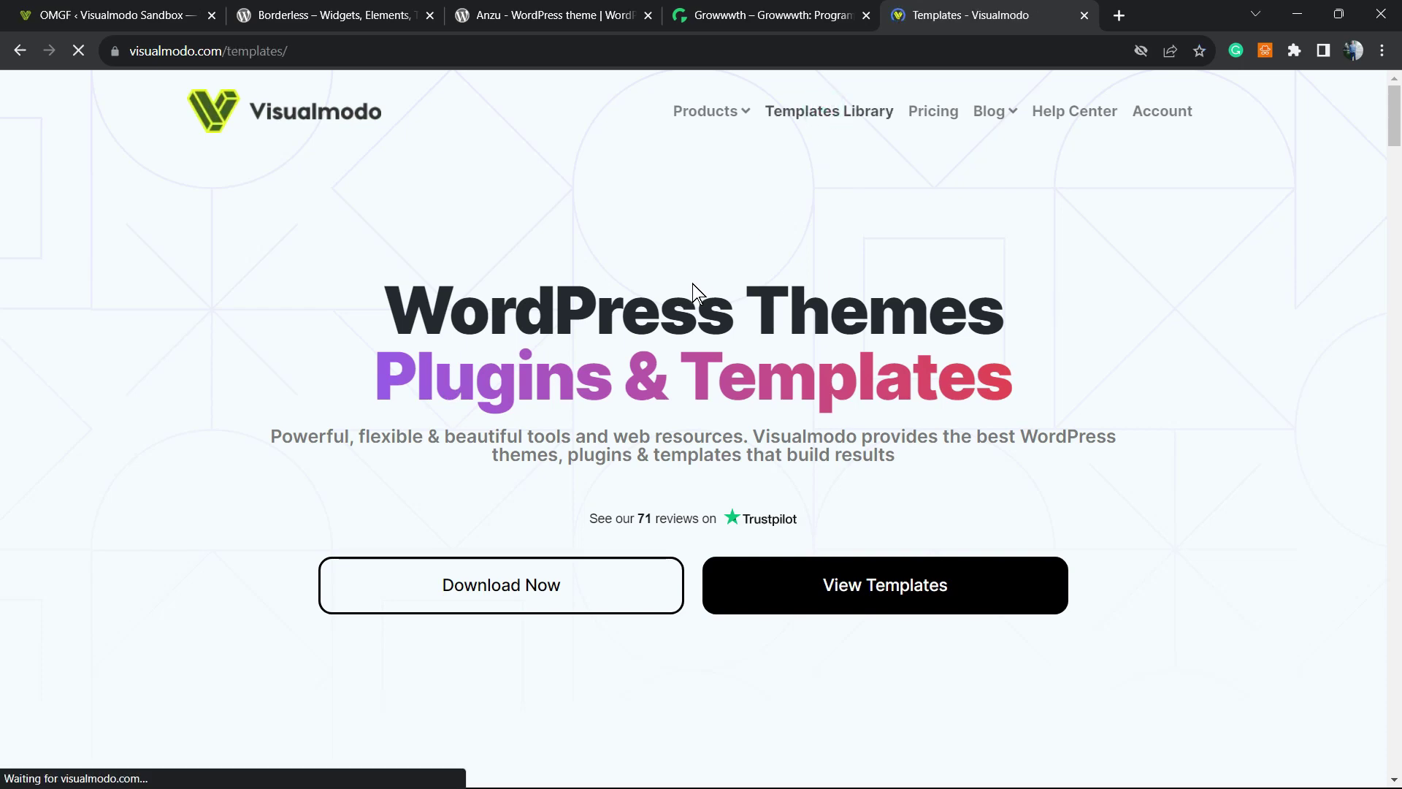
pyautogui.scroll(-15, 577, 450)
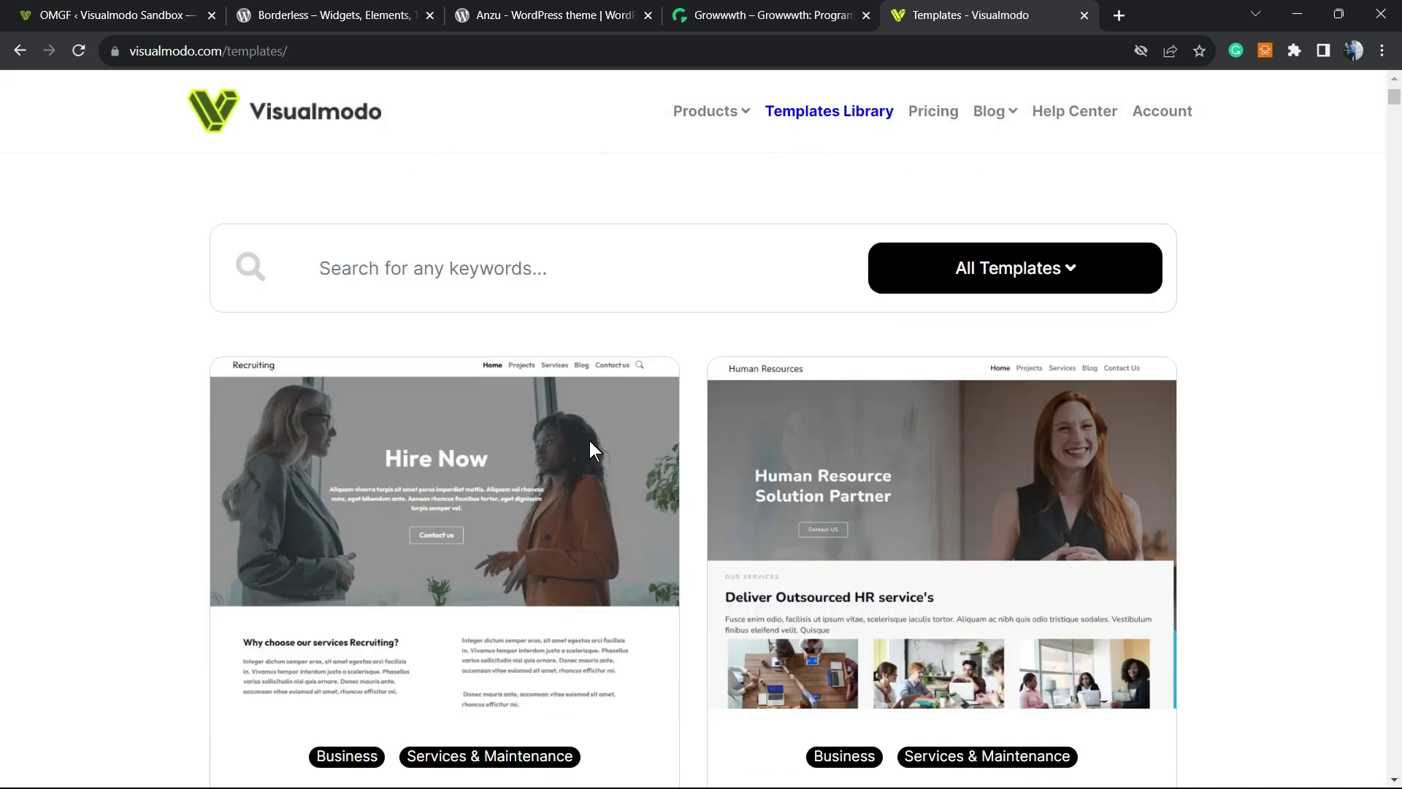
pyautogui.scroll(-10, 671, 478)
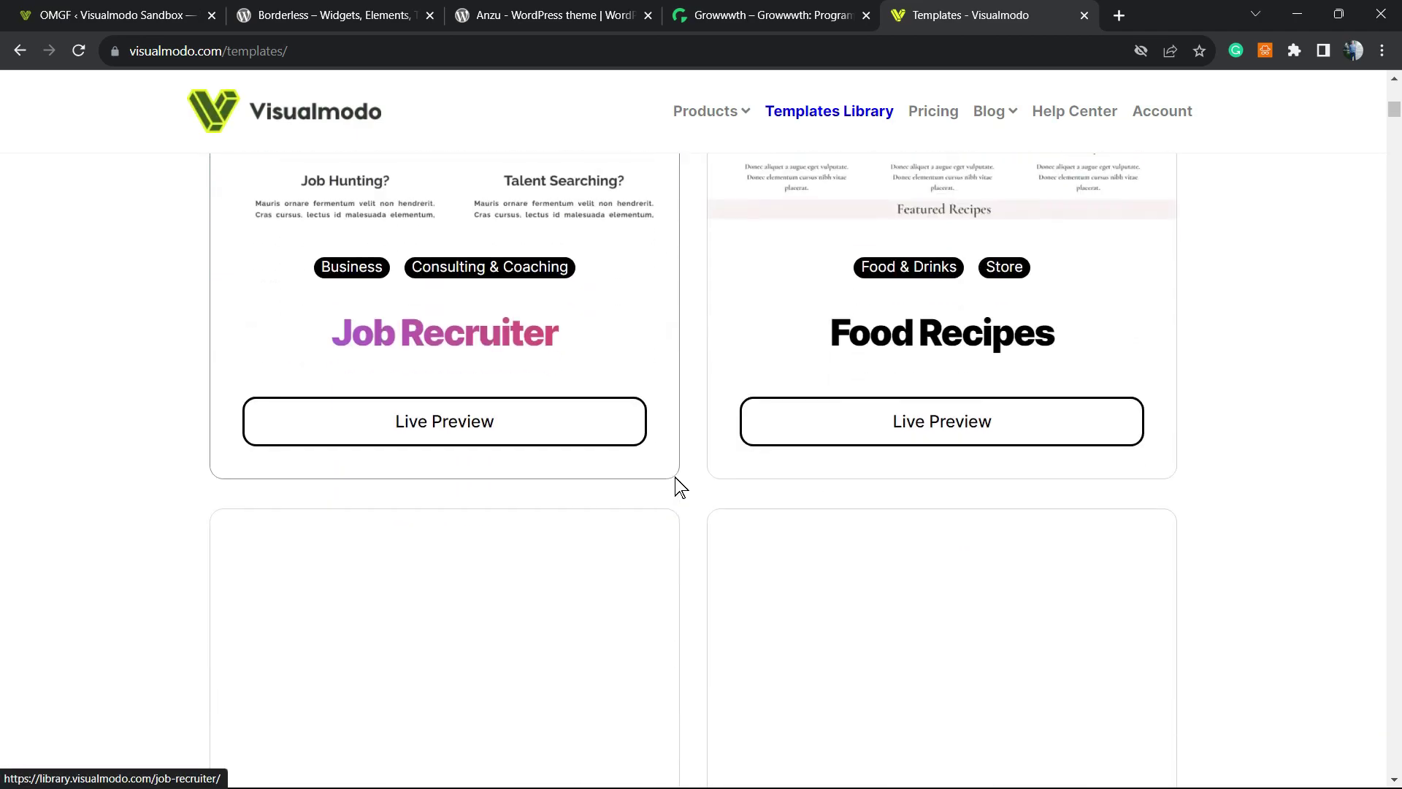
pyautogui.scroll(-15, 697, 465)
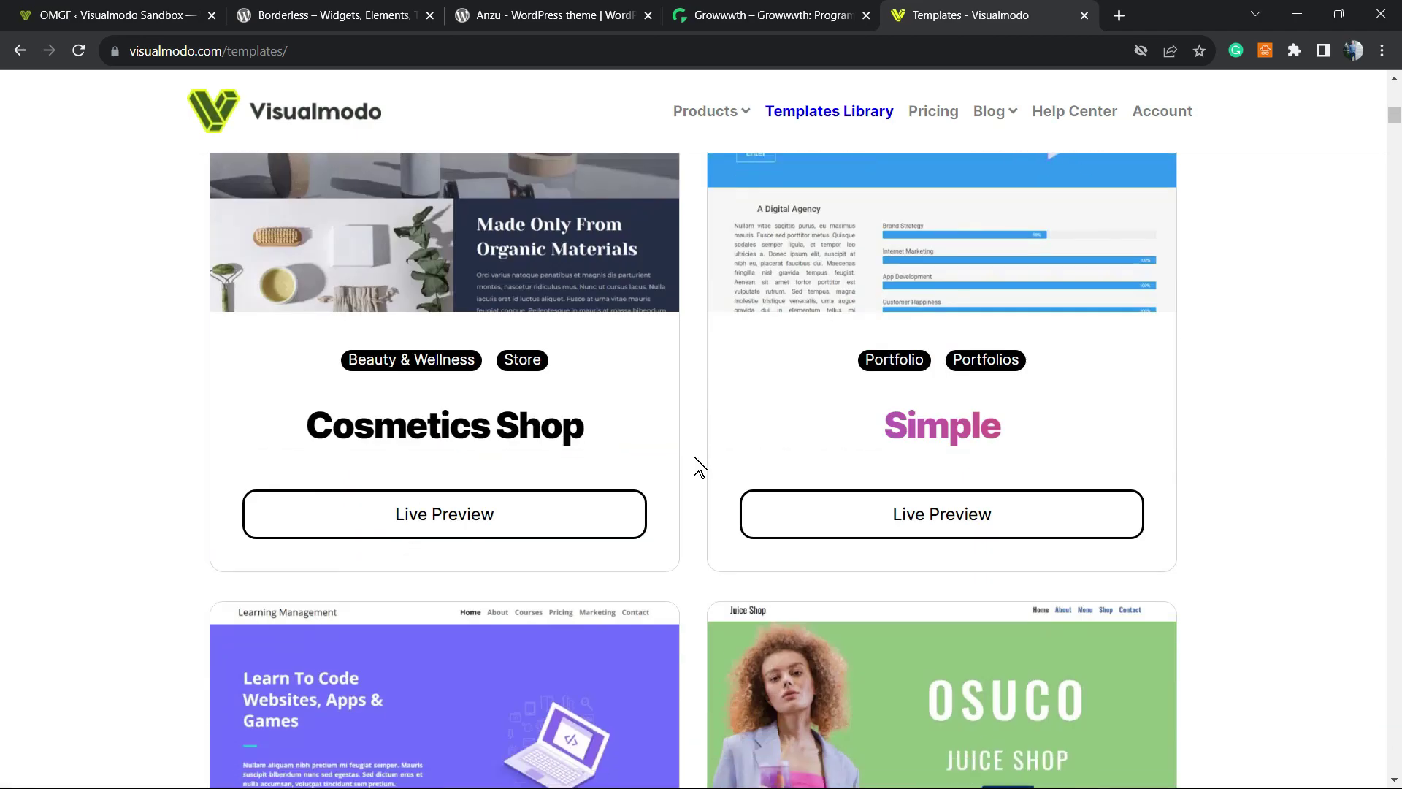
pyautogui.scroll(-9, 698, 465)
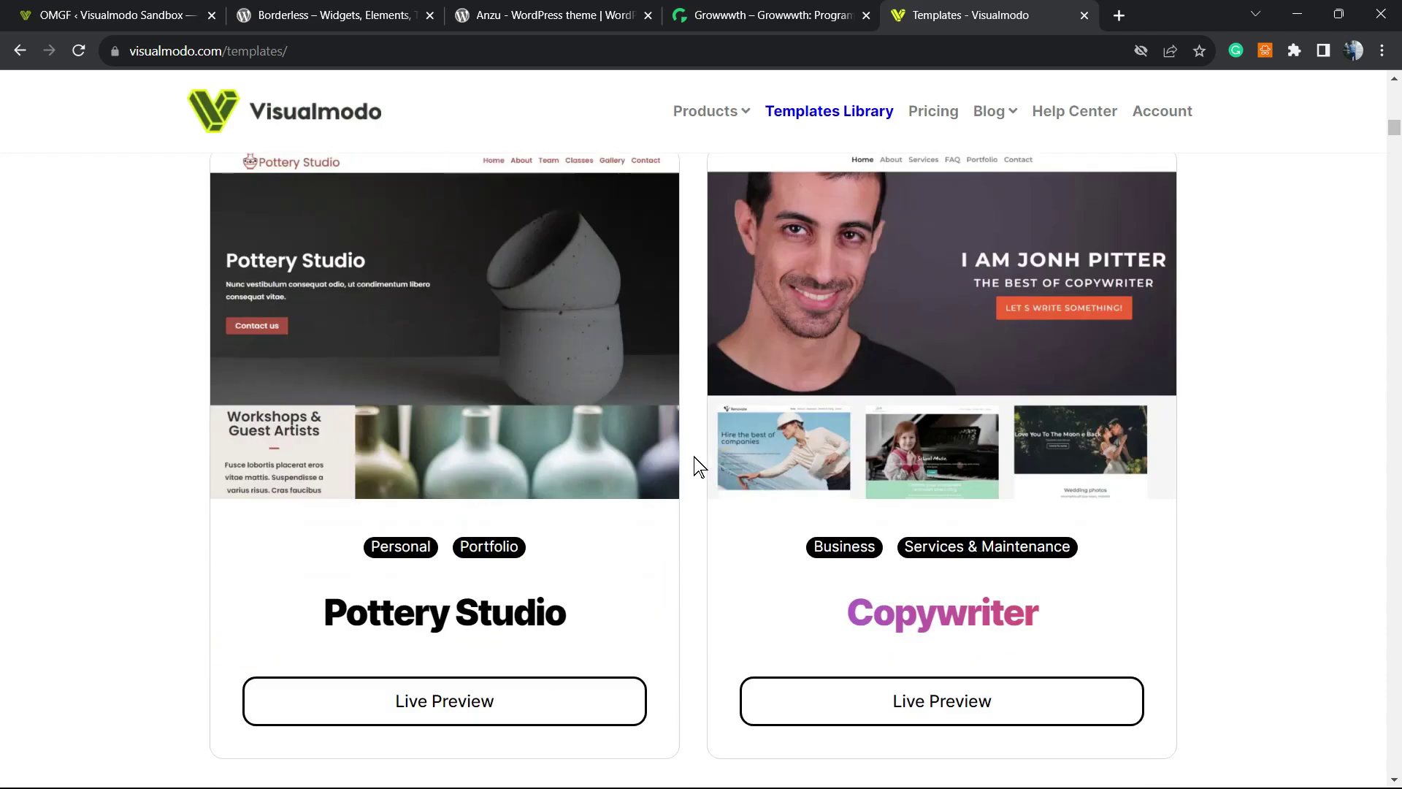
pyautogui.scroll(-13, 697, 465)
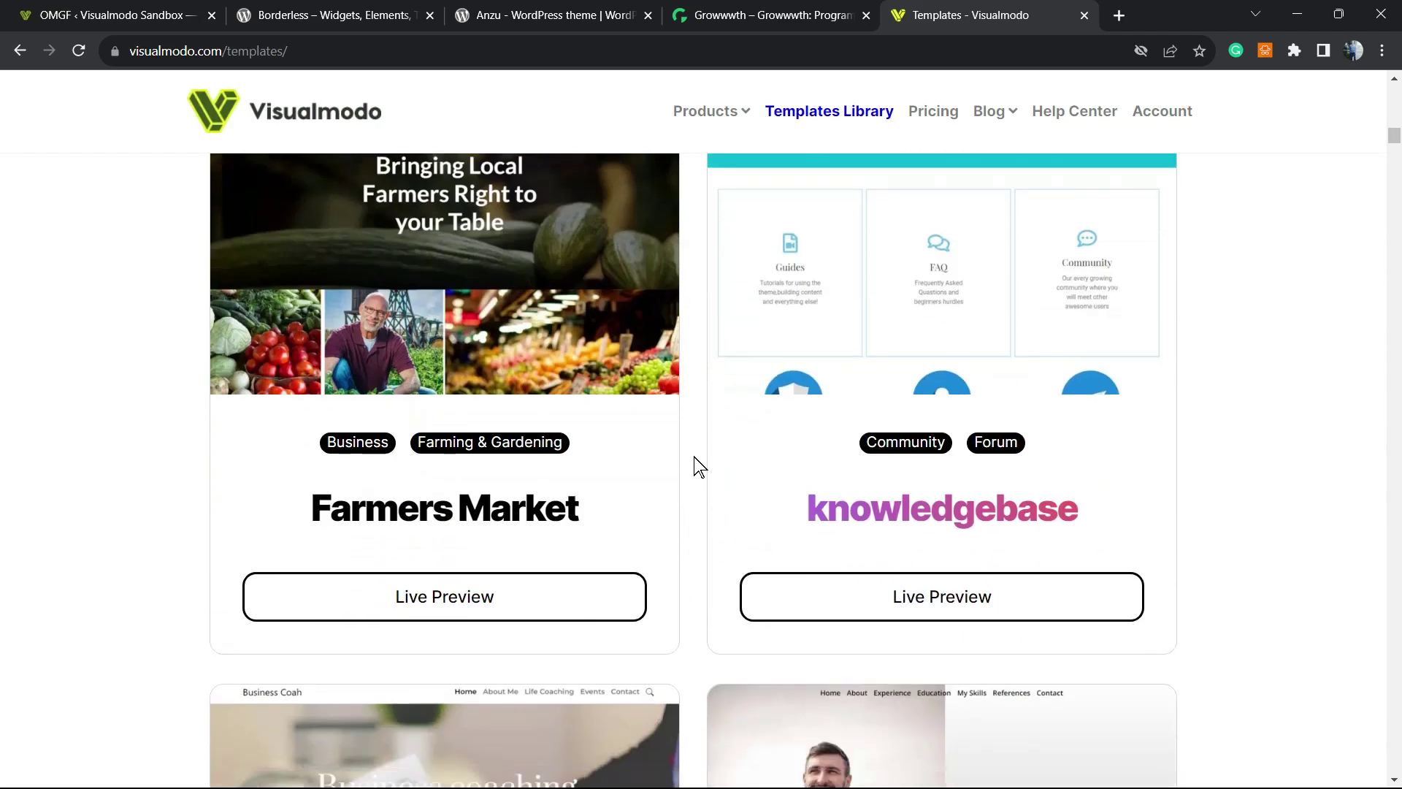
pyautogui.scroll(-17, 700, 465)
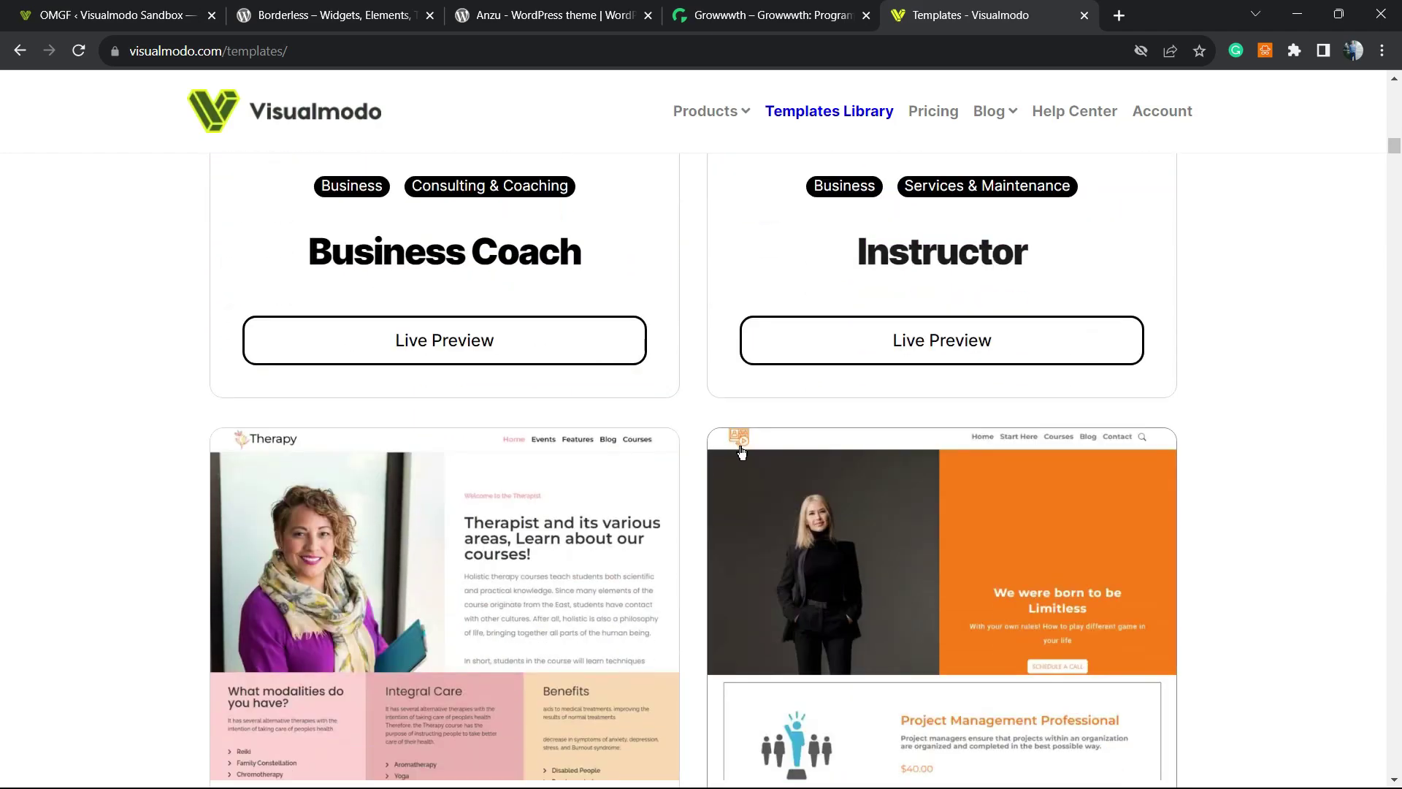
pyautogui.scroll(-20, 745, 454)
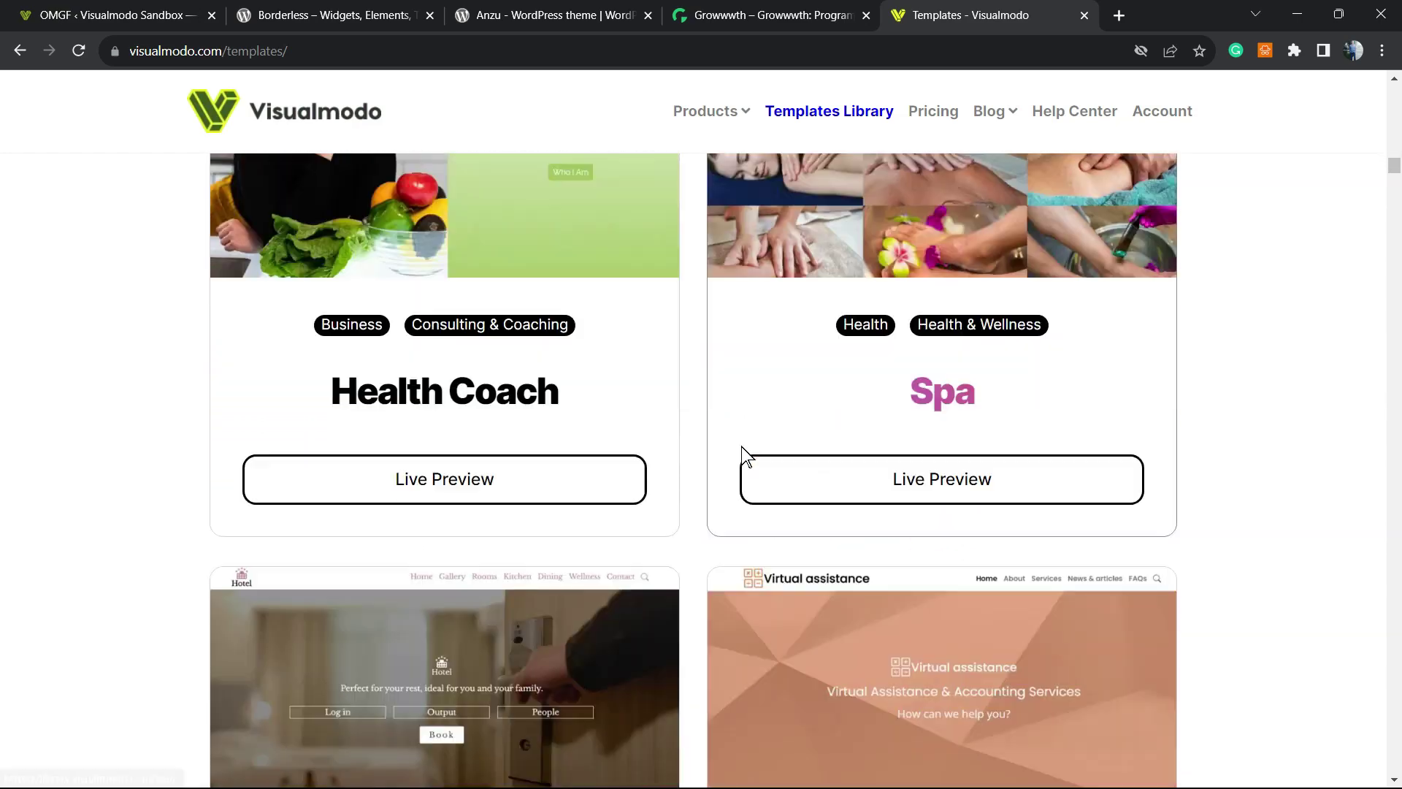
pyautogui.scroll(-18, 745, 454)
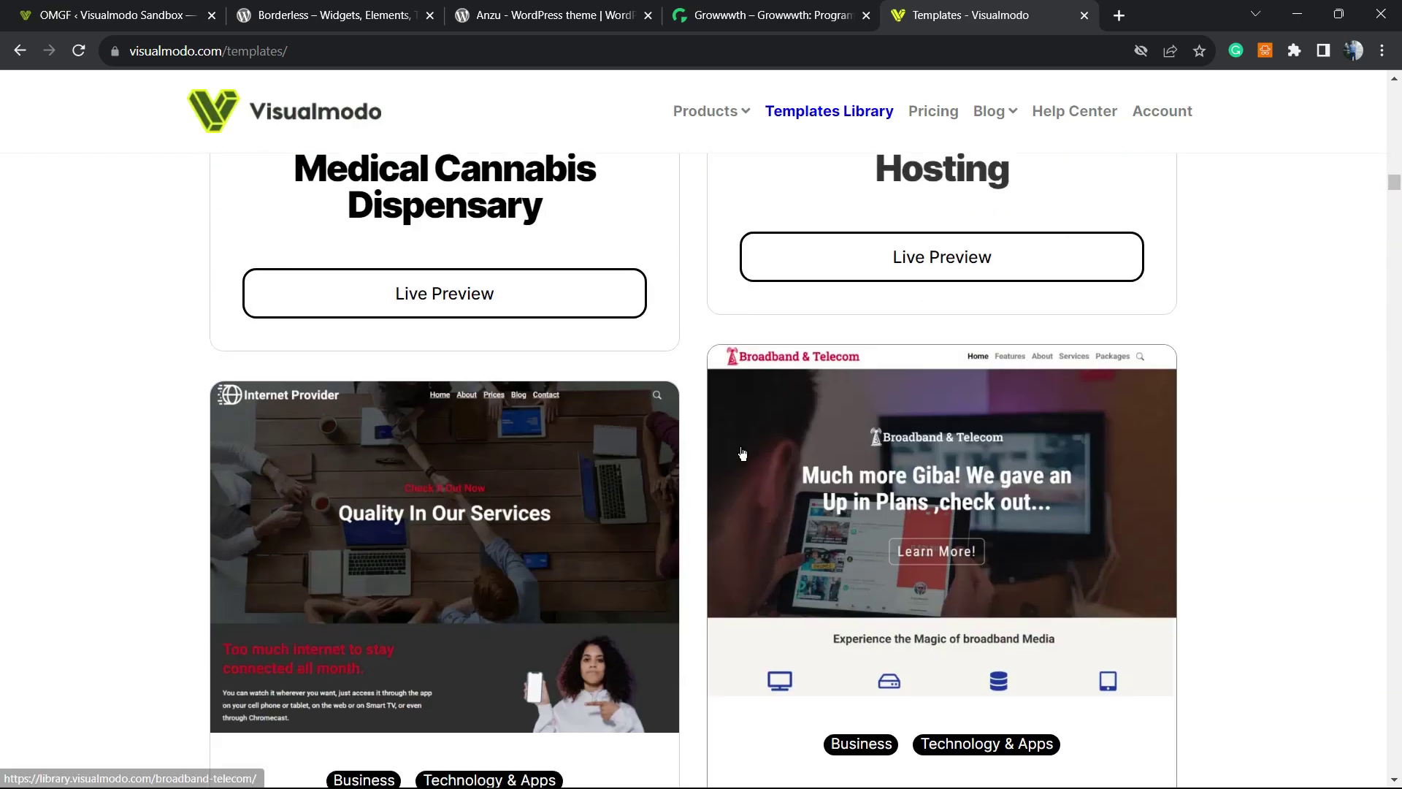